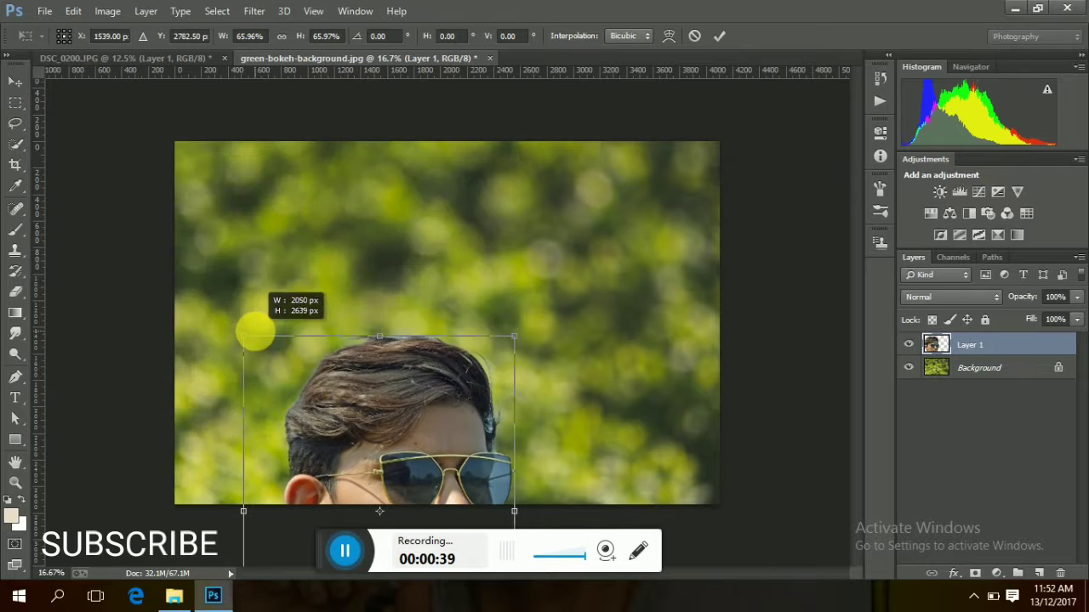
Place the portrait cut-out against the canvas's lower-left corner and scale it to about 64% of its original size.
{"action": "left_click_drag", "start_coordinate": [384, 403], "coordinate": [316, 220]}
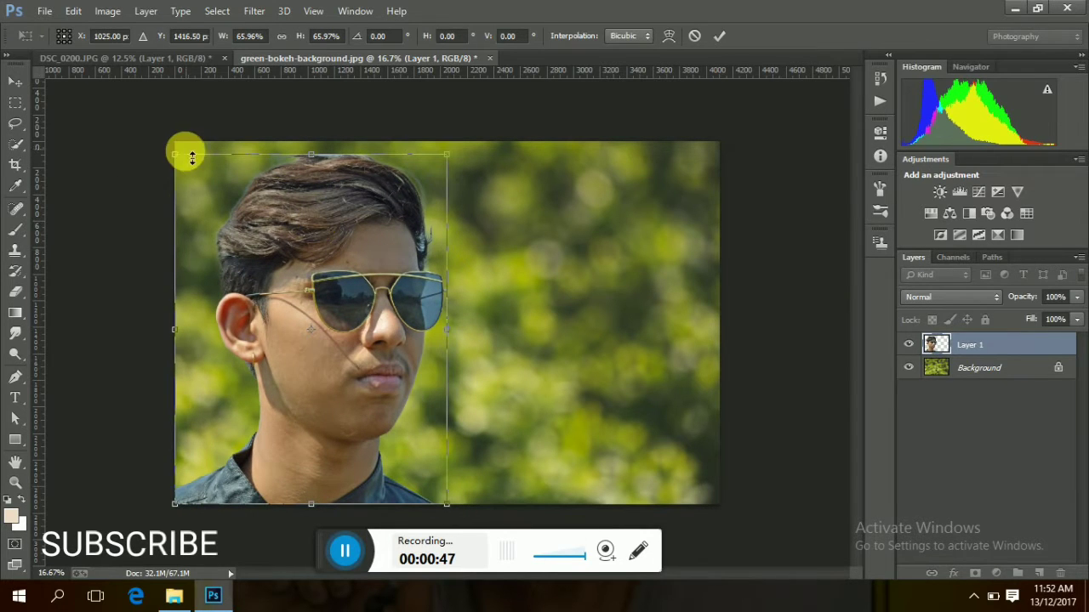
{"action": "left_click_drag", "start_coordinate": [175, 155], "coordinate": [190, 171]}
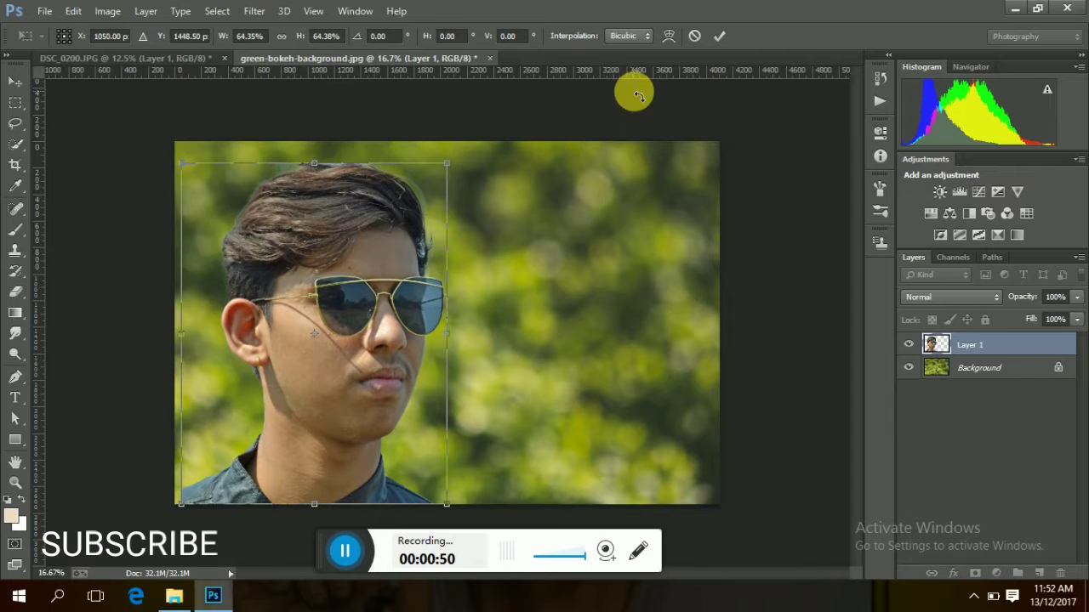
{"action": "left_click", "coordinate": [719, 36]}
{"action": "left_click_drag", "start_coordinate": [364, 259], "coordinate": [353, 256]}
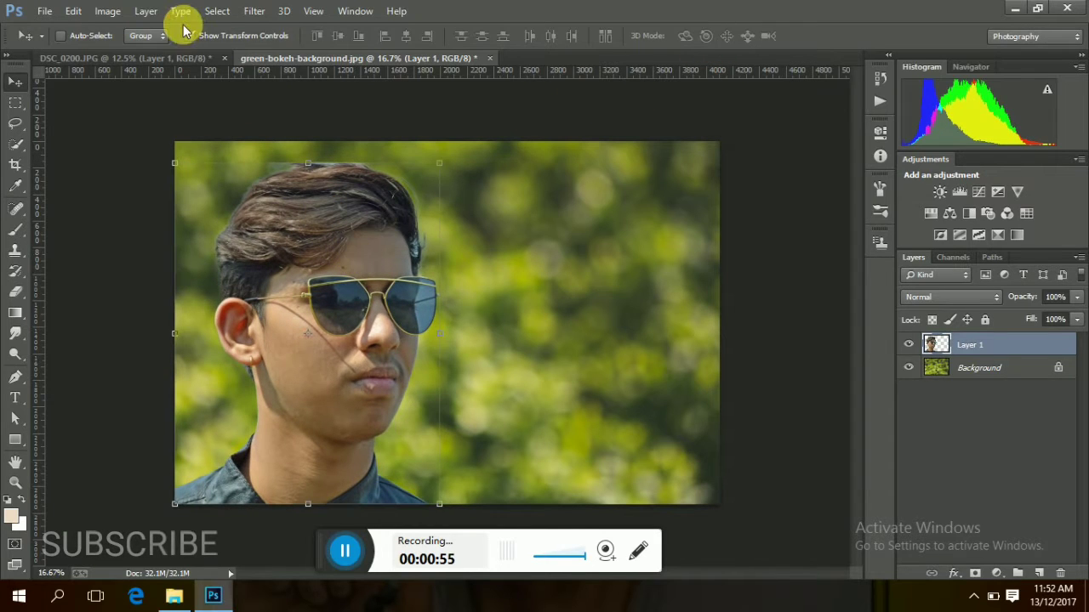
Erase the flat leftover edge above the hair on Layer 1 with a soft 43 px eraser at 0% hardness.
{"action": "left_click", "coordinate": [15, 291]}
{"action": "left_click", "coordinate": [81, 36]}
{"action": "left_click", "coordinate": [108, 85]}
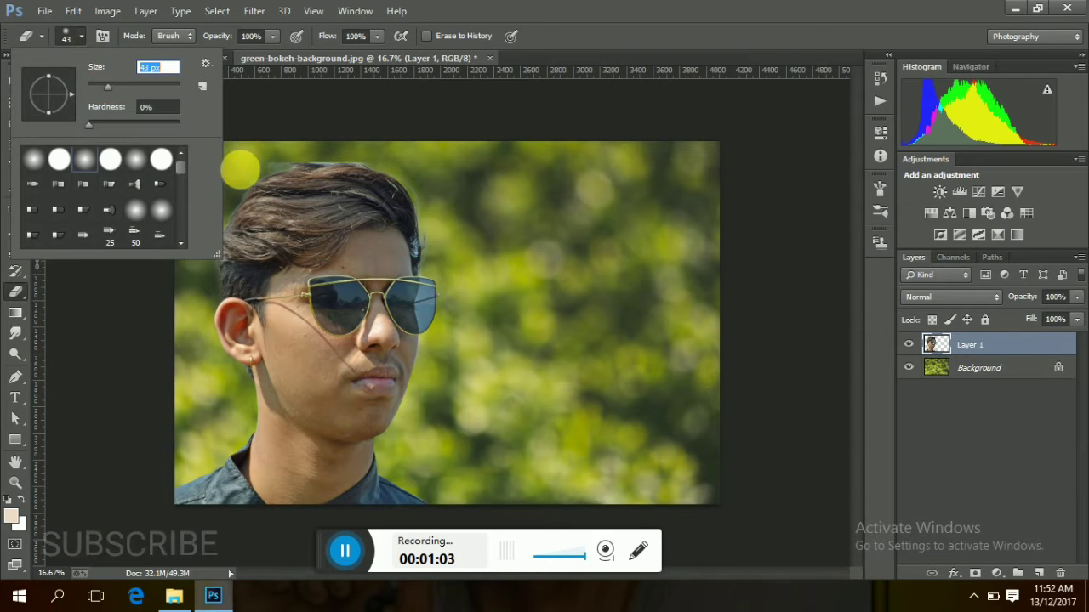
{"action": "key", "text": "Return"}
{"action": "key", "text": "ctrl+plus"}
{"action": "key", "text": "ctrl+plus"}
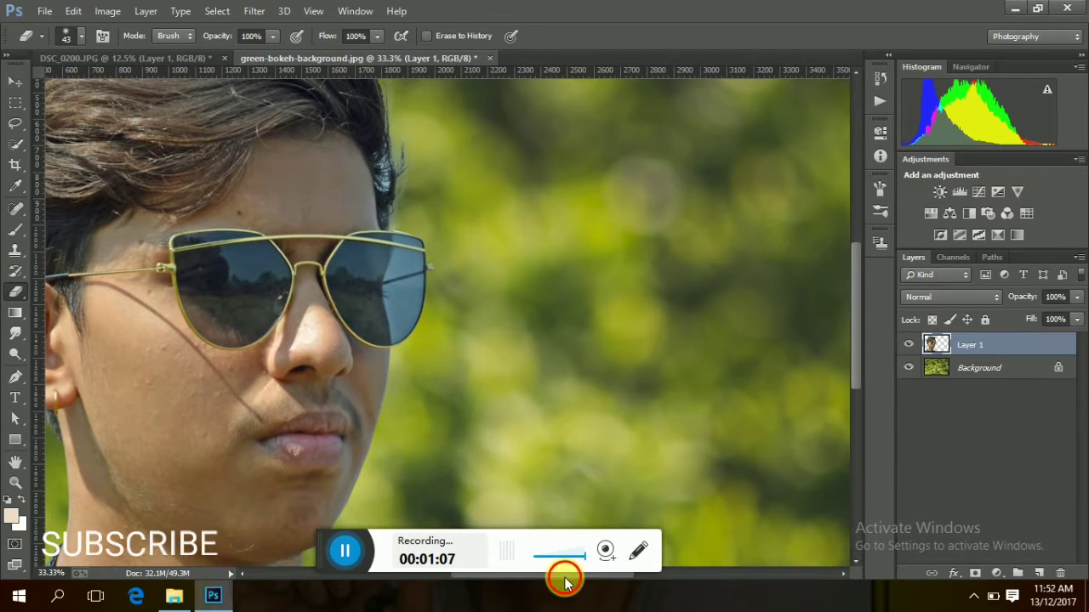
{"action": "left_click_drag", "start_coordinate": [564, 581], "coordinate": [519, 575]}
{"action": "left_click_drag", "start_coordinate": [855, 294], "coordinate": [856, 246]}
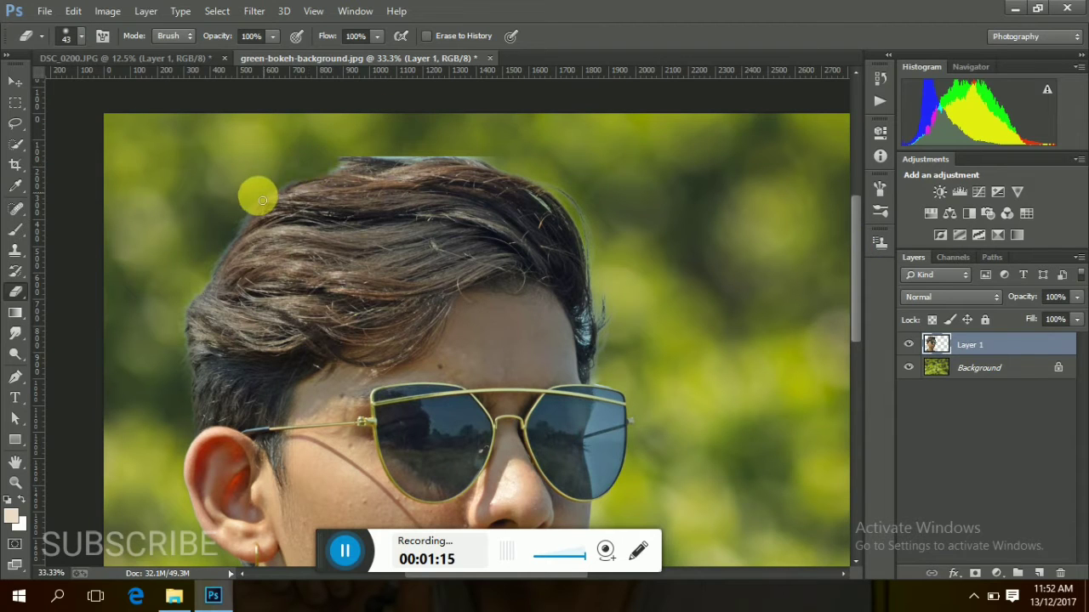
{"action": "mouse_move", "coordinate": [391, 157]}
{"action": "left_mouse_down"}
{"action": "mouse_move", "coordinate": [503, 162]}
{"action": "mouse_move", "coordinate": [352, 158]}
{"action": "left_mouse_up"}
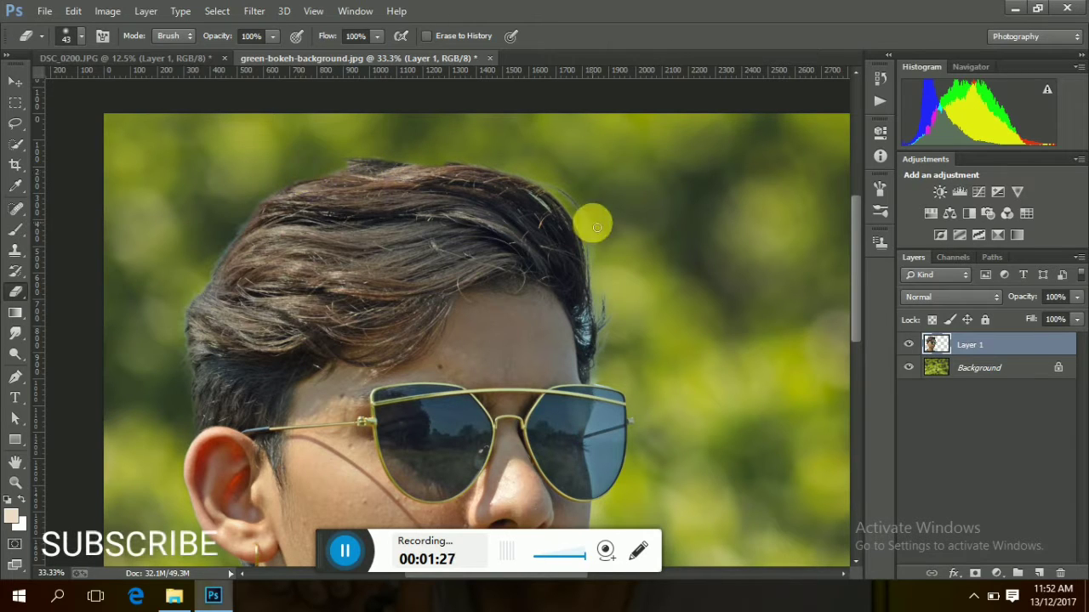
Erase the stray fringe along both sides of the hair, from the crown down to the sunglasses and around the back of the head.
{"action": "mouse_move", "coordinate": [586, 214]}
{"action": "left_mouse_down"}
{"action": "mouse_move", "coordinate": [538, 187]}
{"action": "mouse_move", "coordinate": [588, 234]}
{"action": "mouse_move", "coordinate": [610, 317]}
{"action": "mouse_move", "coordinate": [610, 354]}
{"action": "mouse_move", "coordinate": [590, 376]}
{"action": "left_mouse_up"}
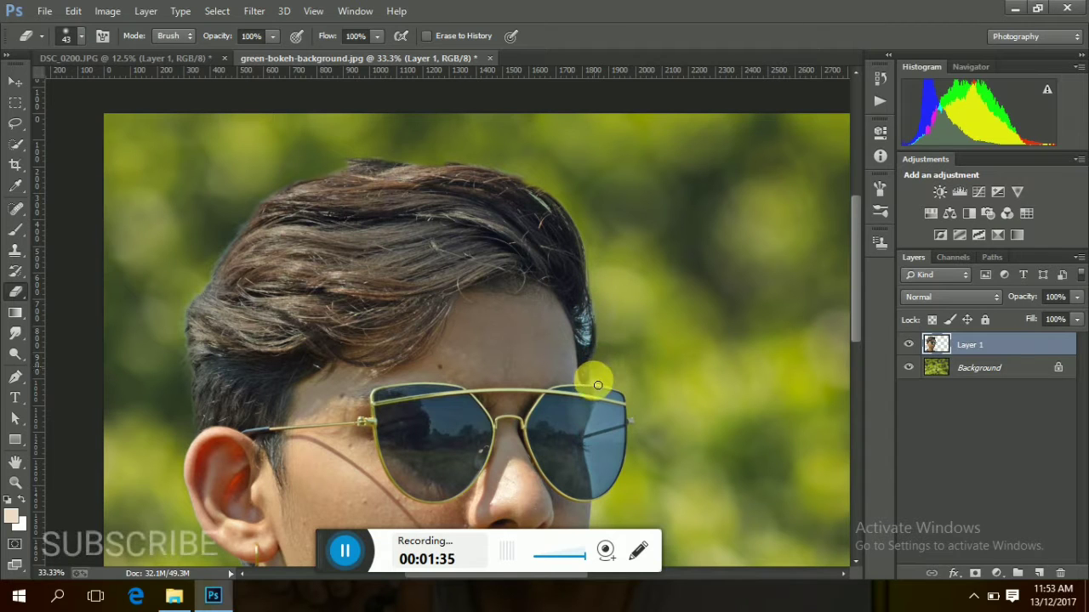
{"action": "mouse_move", "coordinate": [189, 325]}
{"action": "left_mouse_down"}
{"action": "mouse_move", "coordinate": [193, 367]}
{"action": "mouse_move", "coordinate": [206, 292]}
{"action": "mouse_move", "coordinate": [252, 222]}
{"action": "mouse_move", "coordinate": [213, 270]}
{"action": "left_mouse_up"}
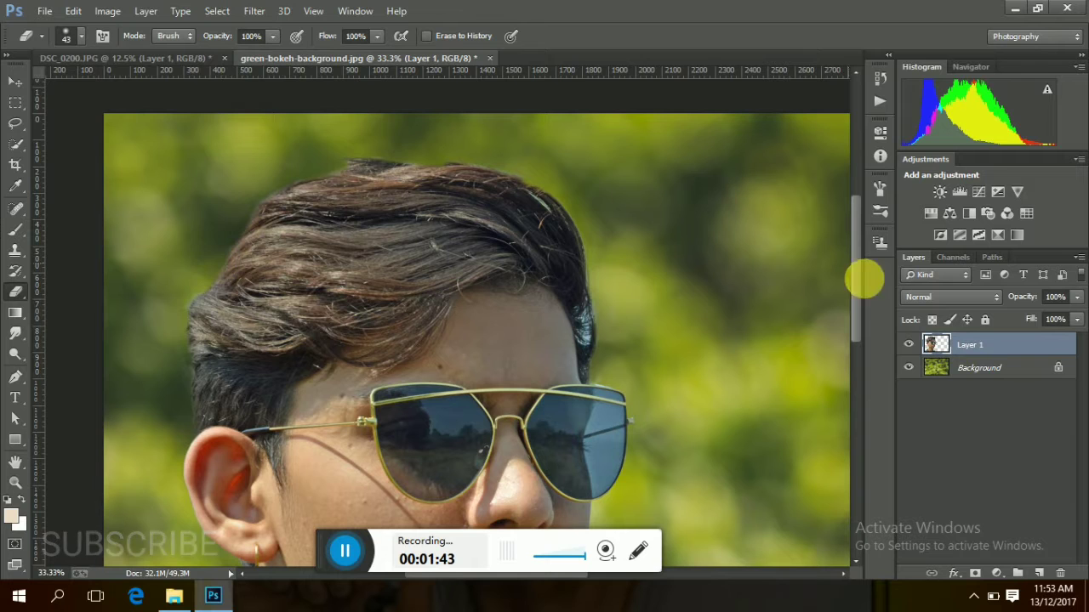
{"action": "left_click_drag", "start_coordinate": [859, 273], "coordinate": [861, 316]}
{"action": "key", "text": "ctrl+minus"}
{"action": "key", "text": "ctrl+minus"}
{"action": "key", "text": "ctrl+minus"}
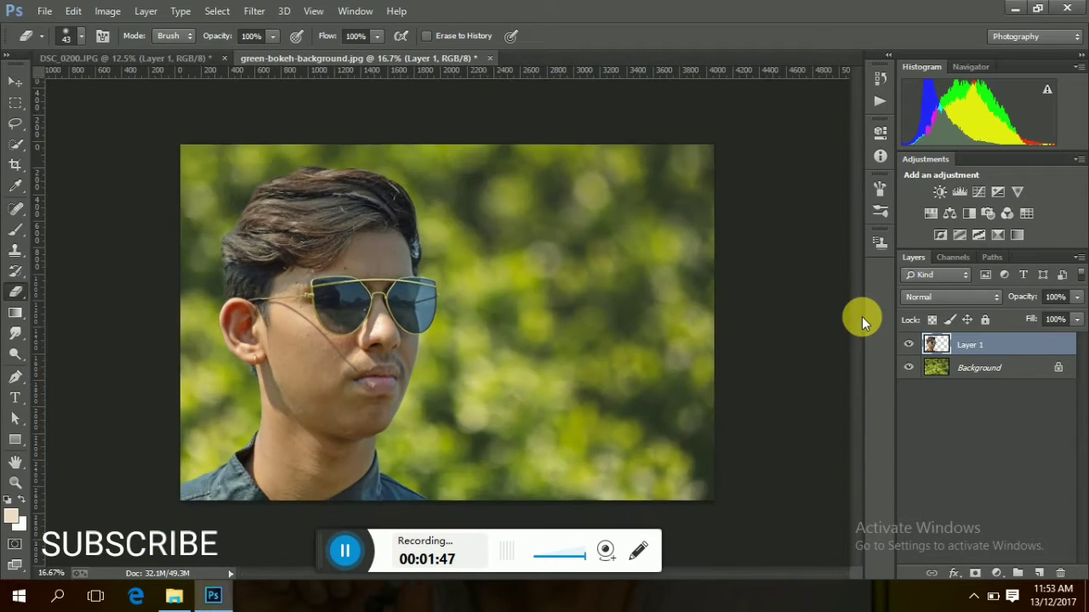
Duplicate the Background layer and apply Shadows/Highlights to the copy with the shadows amount at 21%.
{"action": "left_click", "coordinate": [1008, 370]}
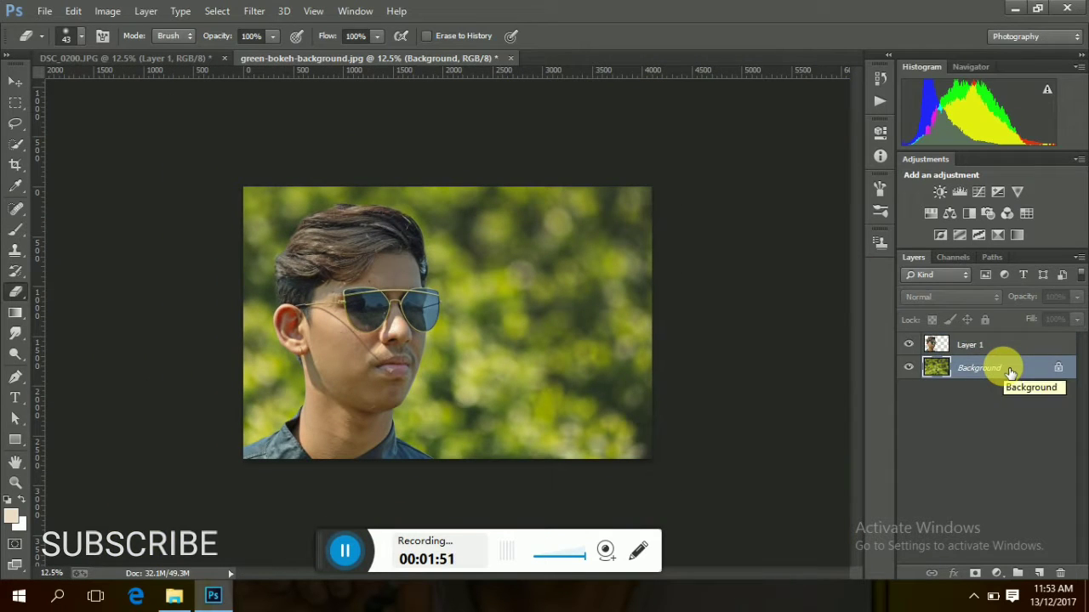
{"action": "key", "text": "ctrl+j"}
{"action": "left_click", "coordinate": [255, 11]}
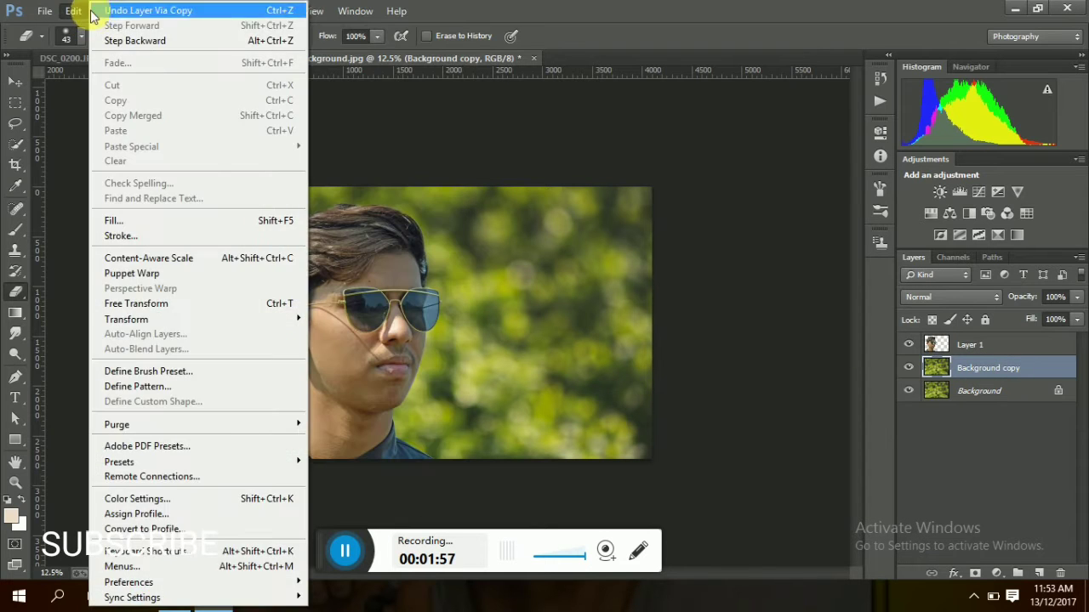
{"action": "left_click", "coordinate": [73, 10]}
{"action": "left_click", "coordinate": [107, 10]}
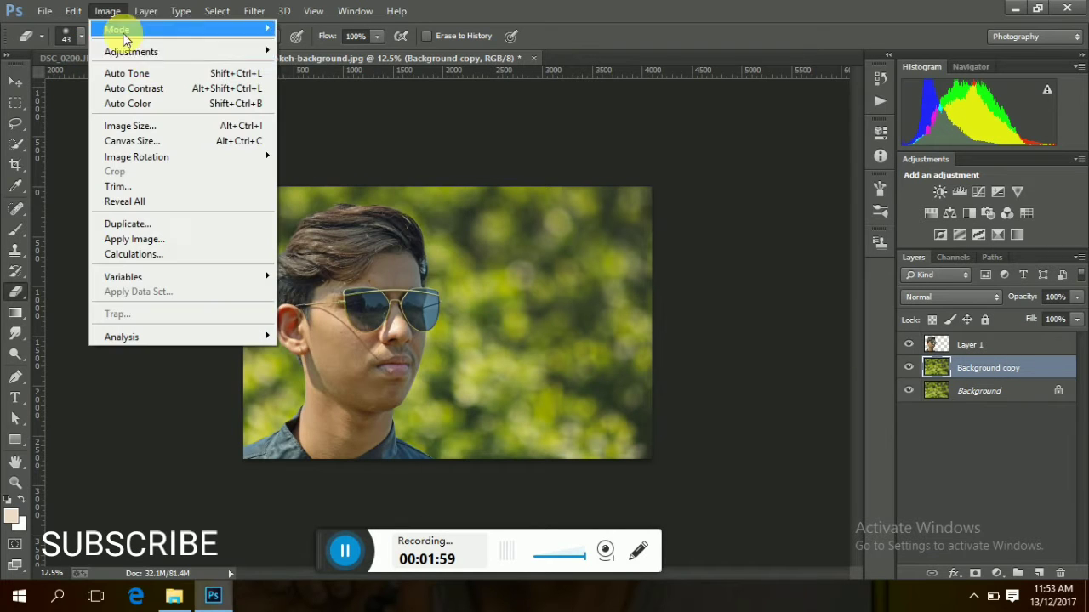
{"action": "mouse_move", "coordinate": [164, 64]}
{"action": "left_click", "coordinate": [334, 315]}
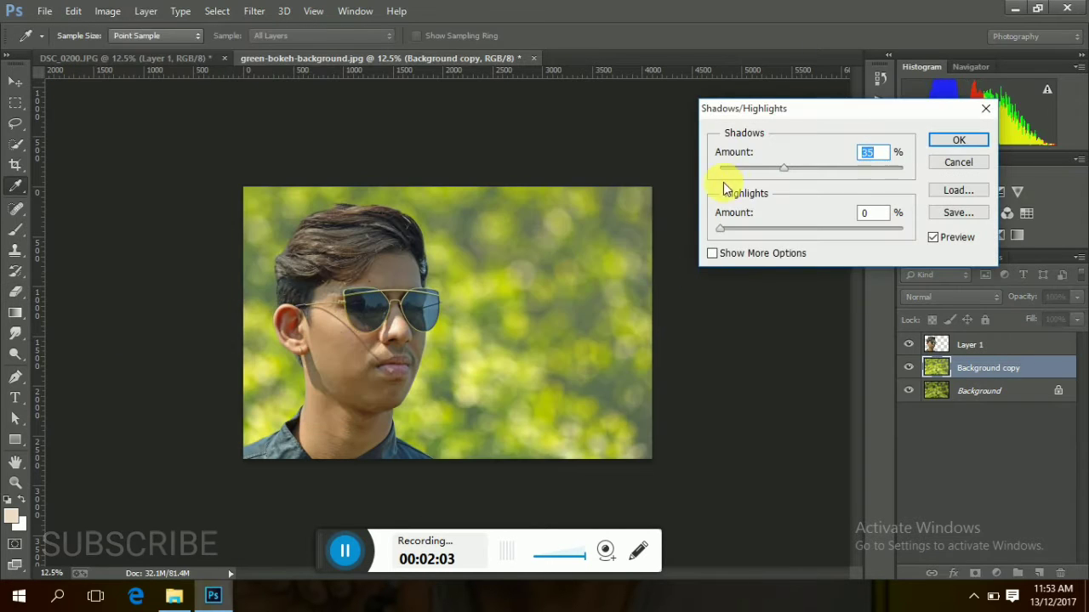
{"action": "left_click_drag", "start_coordinate": [783, 168], "coordinate": [770, 172]}
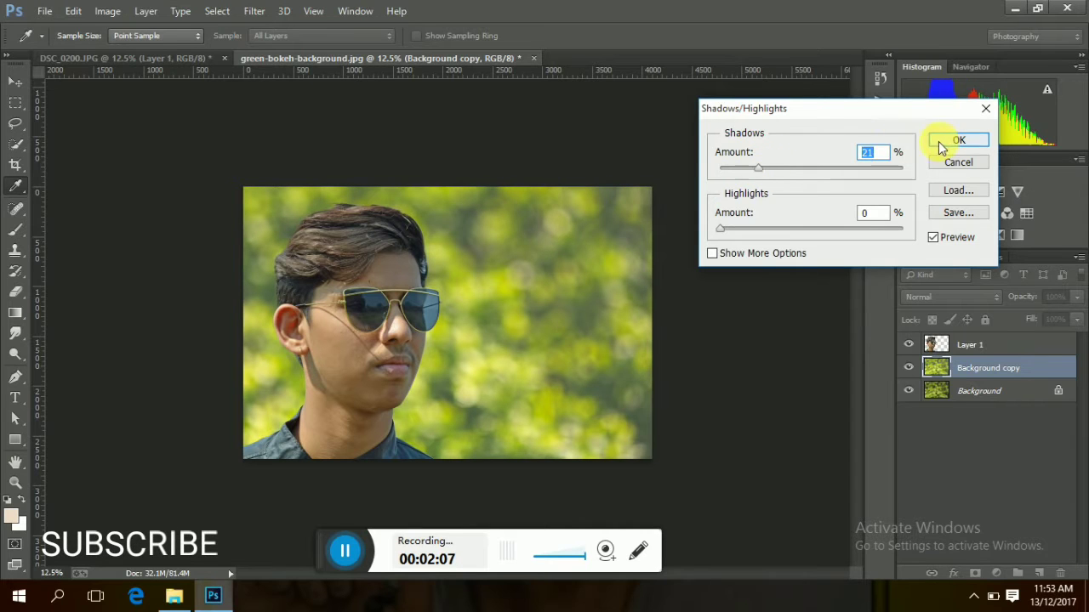
{"action": "left_click", "coordinate": [940, 140]}
In the Camera Raw Filter for the background copy, set Blacks -54, Shadows +15, Clarity +25, Vibrance +28 and Highlights -6.
{"action": "left_click", "coordinate": [255, 11]}
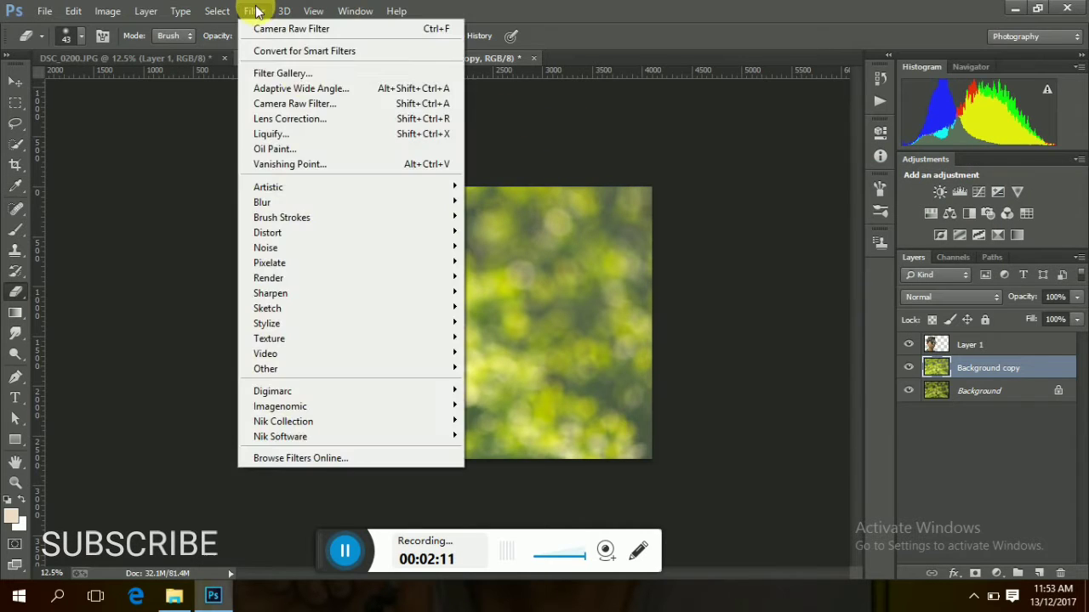
{"action": "left_click", "coordinate": [314, 100]}
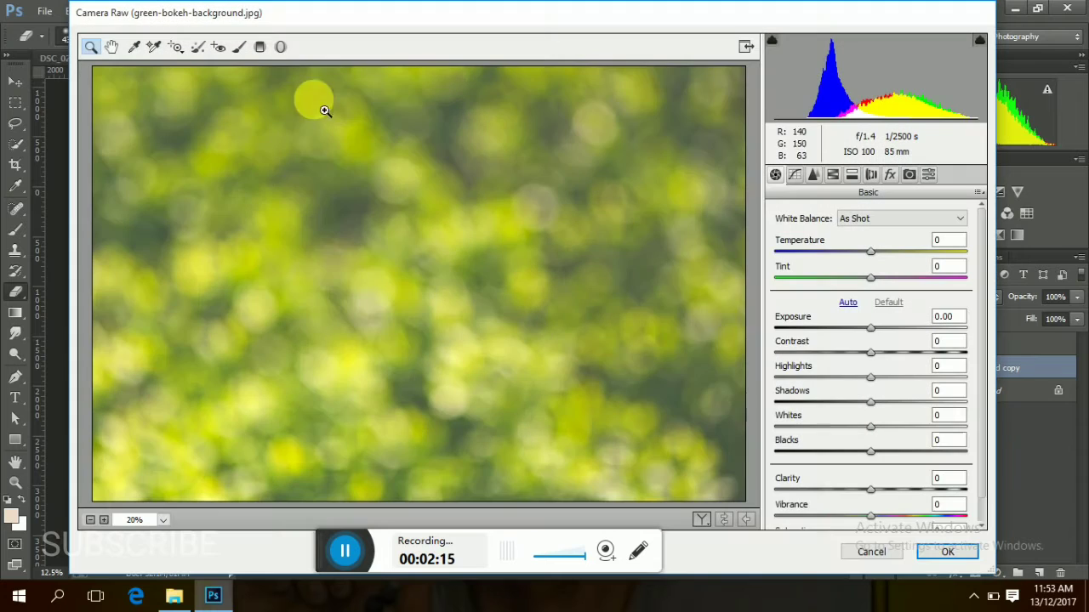
{"action": "left_click_drag", "start_coordinate": [854, 449], "coordinate": [820, 442]}
{"action": "left_click_drag", "start_coordinate": [870, 403], "coordinate": [883, 401]}
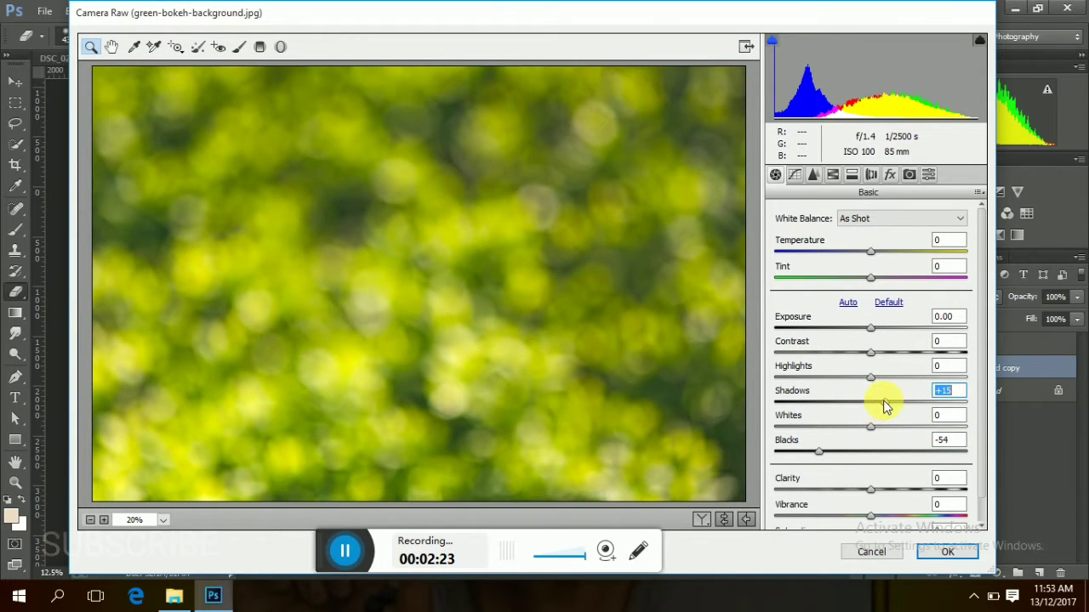
{"action": "left_click_drag", "start_coordinate": [870, 490], "coordinate": [895, 489]}
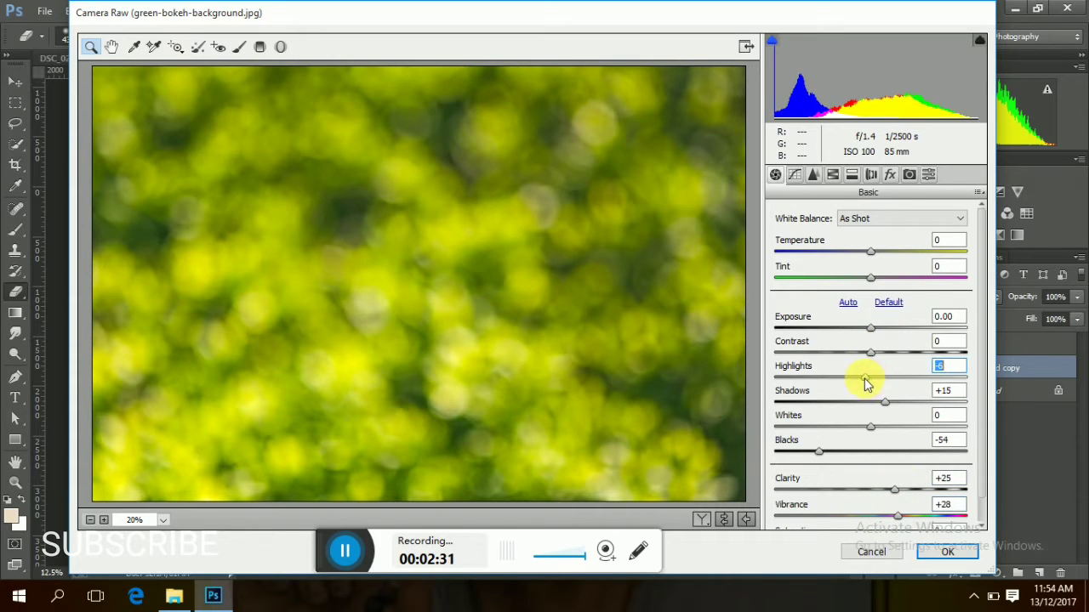
Turn the background copy yellow with Greens hue -100, Yellows saturation +79 and Greens saturation +58, and apply the Camera Raw Filter.
{"action": "left_click", "coordinate": [833, 176]}
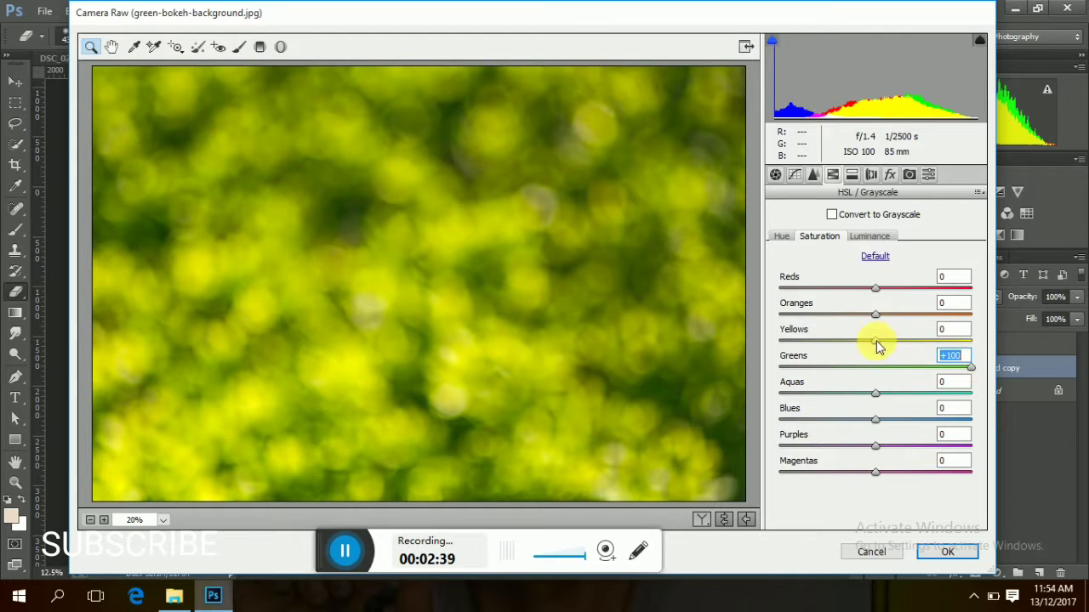
{"action": "left_click", "coordinate": [781, 238]}
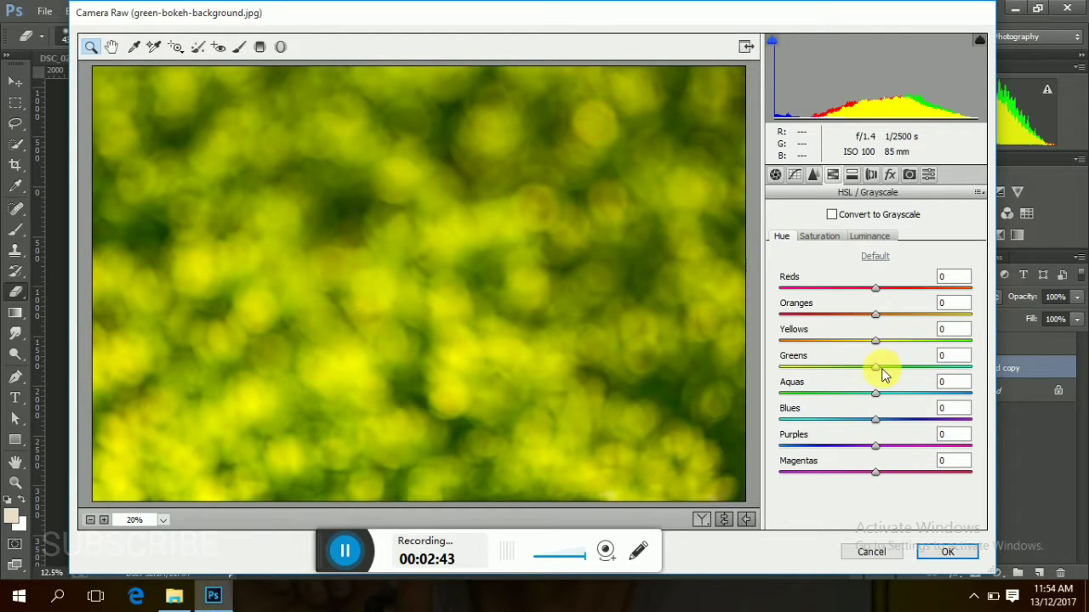
{"action": "left_click_drag", "start_coordinate": [837, 365], "coordinate": [794, 366]}
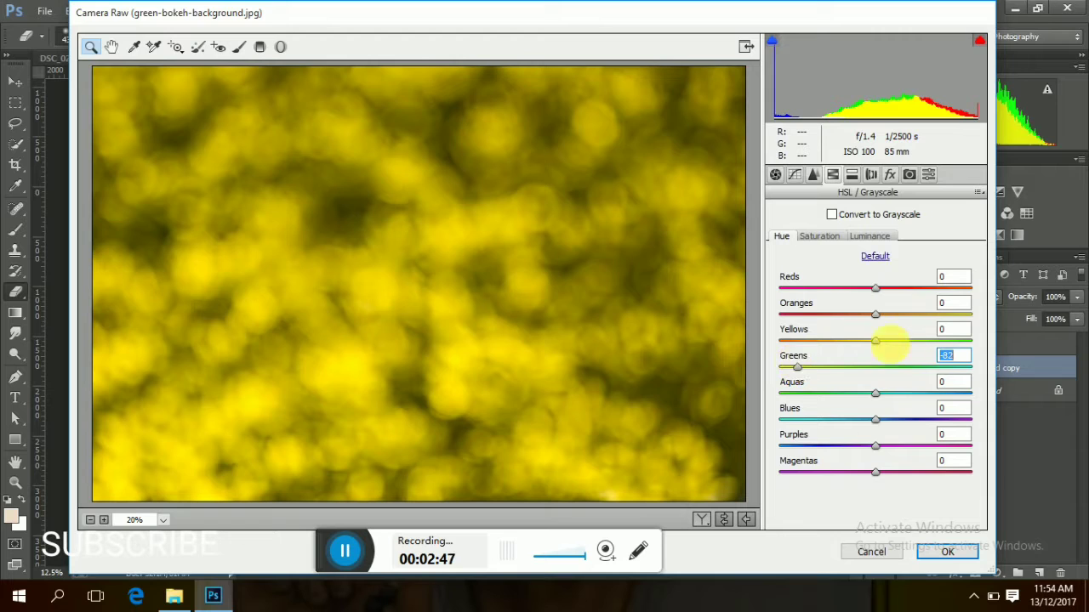
{"action": "left_click", "coordinate": [812, 236]}
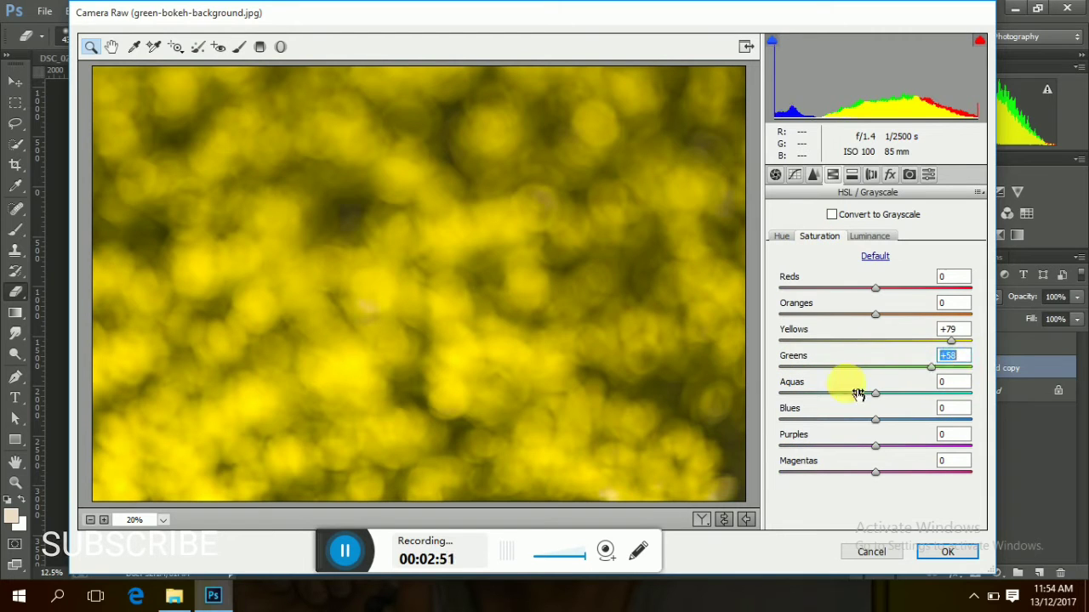
{"action": "left_click", "coordinate": [783, 237]}
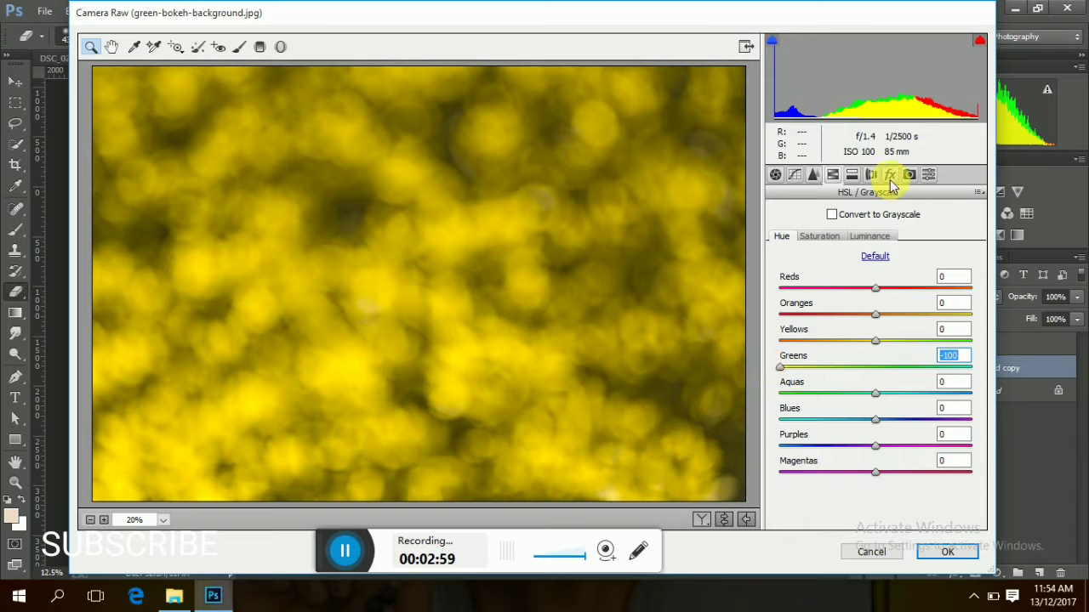
{"action": "left_click", "coordinate": [890, 175]}
{"action": "mouse_move", "coordinate": [874, 380]}
{"action": "left_mouse_down"}
{"action": "mouse_move", "coordinate": [838, 371]}
{"action": "mouse_move", "coordinate": [877, 371]}
{"action": "left_mouse_up"}
{"action": "left_click", "coordinate": [939, 553]}
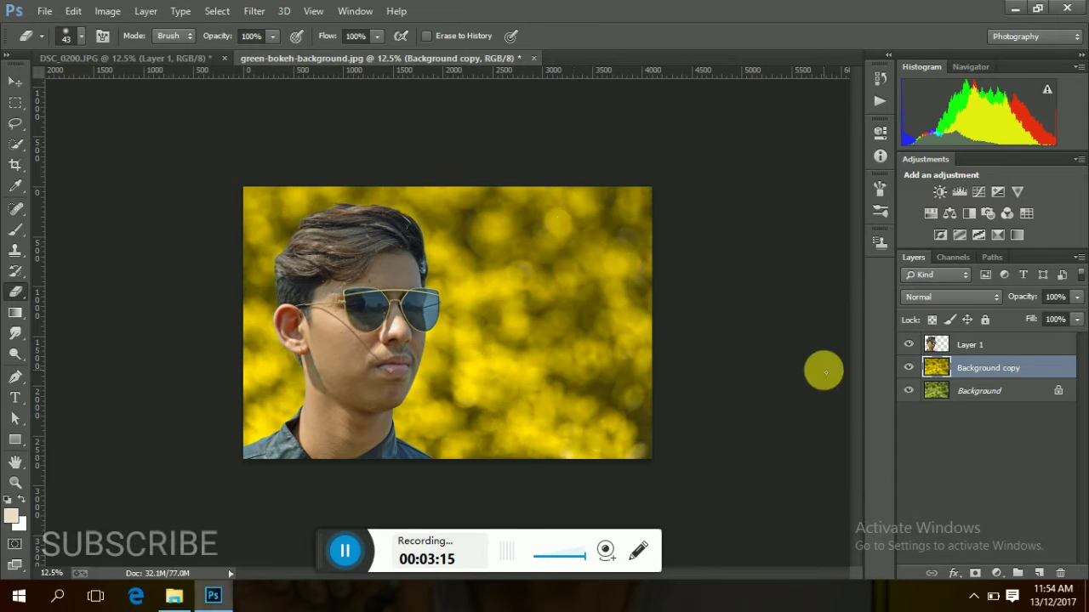
In the Camera Raw Filter for the portrait on Layer 1, set Blacks -32, Shadows +54, Vibrance +20 and Clarity +22.
{"action": "key", "text": "ctrl+minus"}
{"action": "key", "text": "ctrl+plus"}
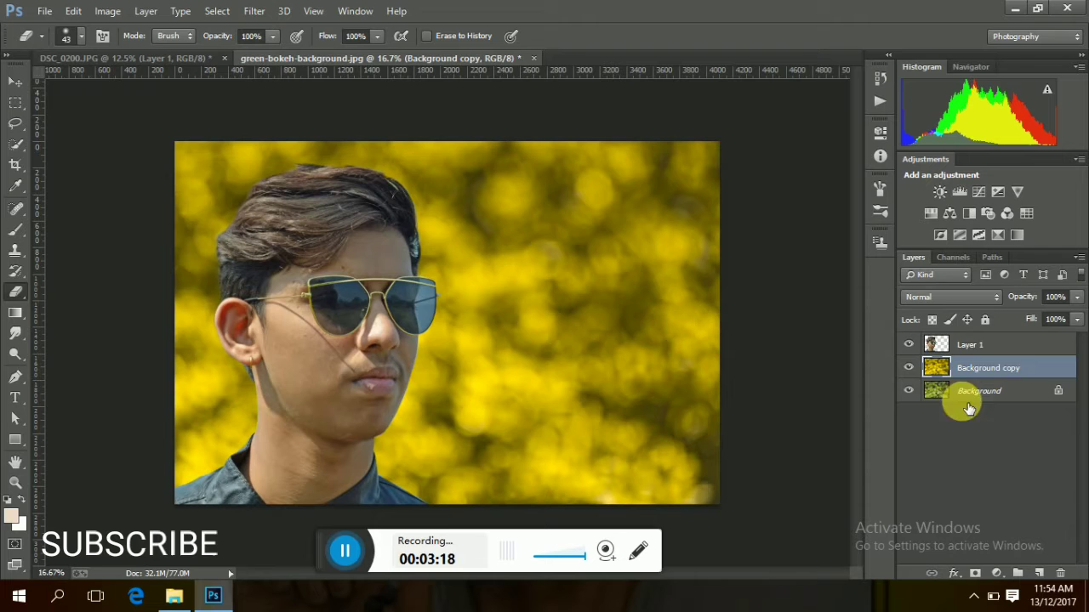
{"action": "left_click", "coordinate": [978, 344]}
{"action": "left_click", "coordinate": [252, 10]}
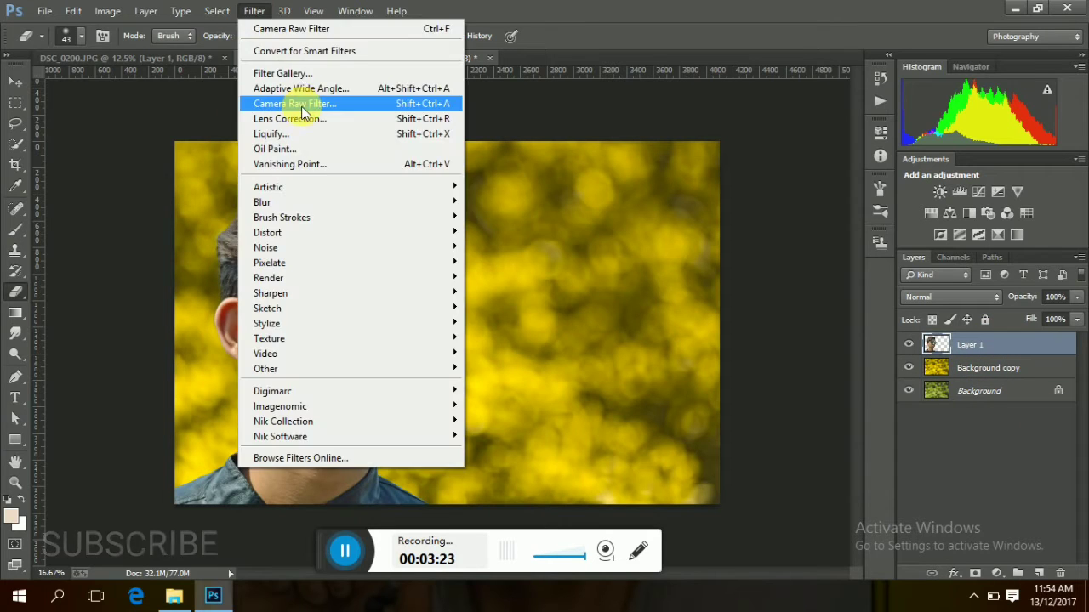
{"action": "left_click", "coordinate": [303, 102]}
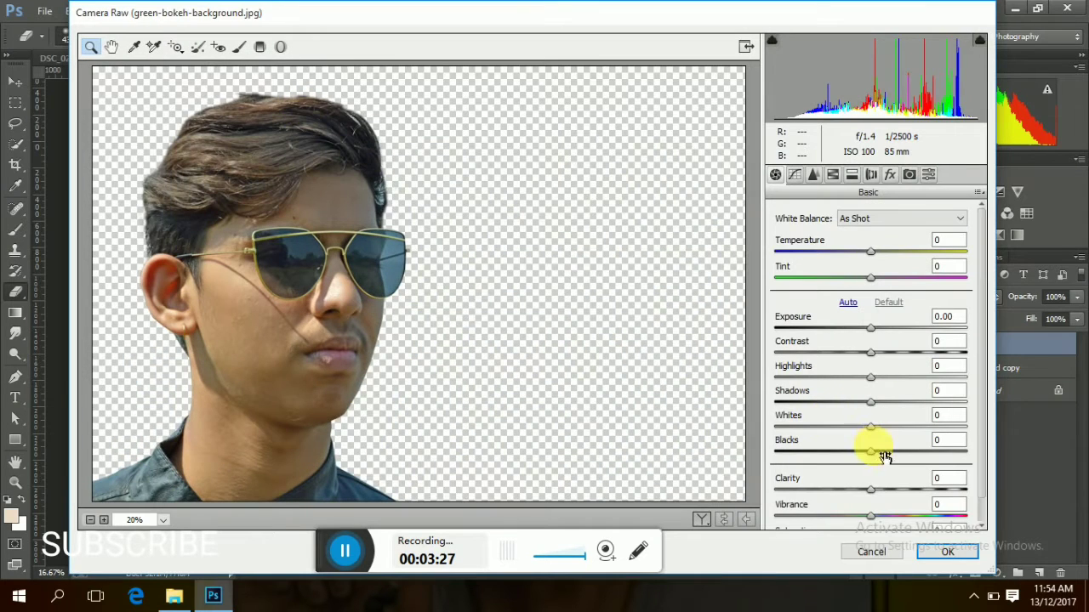
{"action": "left_click_drag", "start_coordinate": [885, 457], "coordinate": [844, 452]}
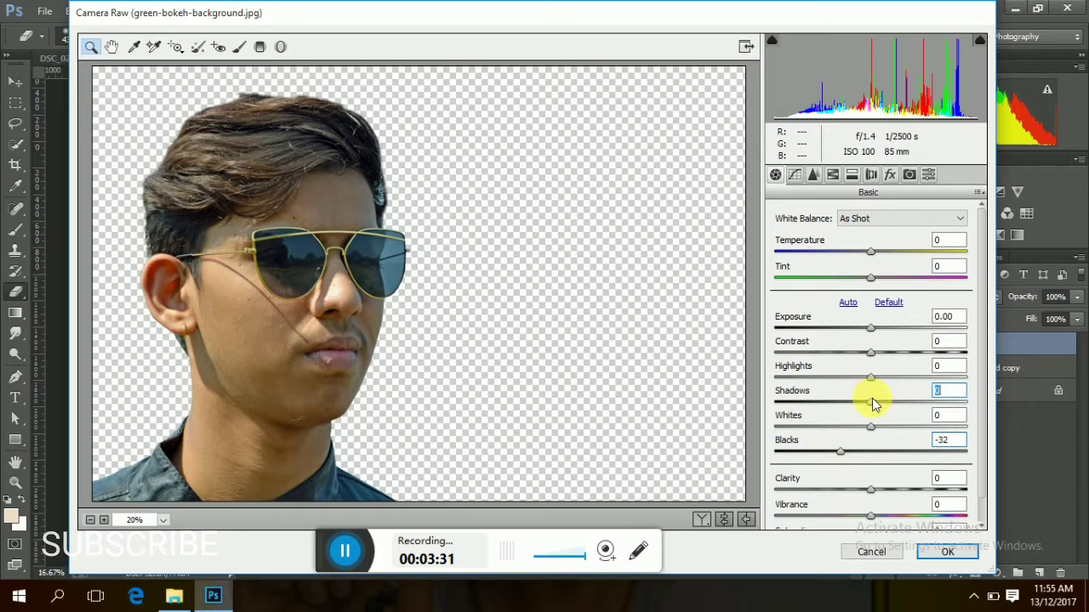
{"action": "left_click_drag", "start_coordinate": [872, 398], "coordinate": [906, 405]}
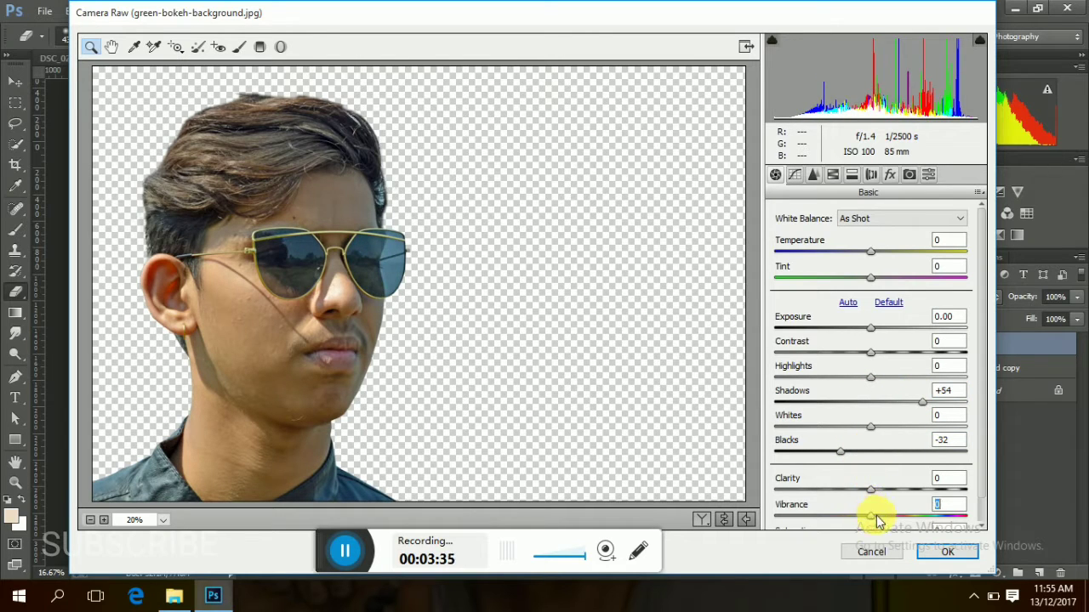
{"action": "left_click_drag", "start_coordinate": [878, 521], "coordinate": [893, 494]}
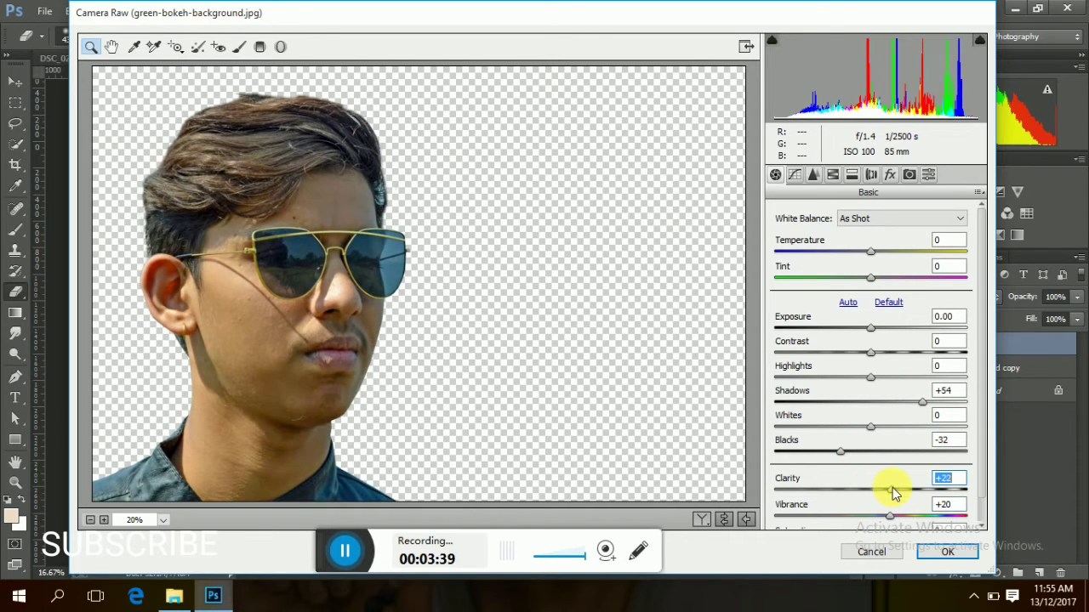
Set the portrait's Oranges luminance to +50 and Blues saturation to +62, and apply the Camera Raw Filter.
{"action": "left_click", "coordinate": [832, 175]}
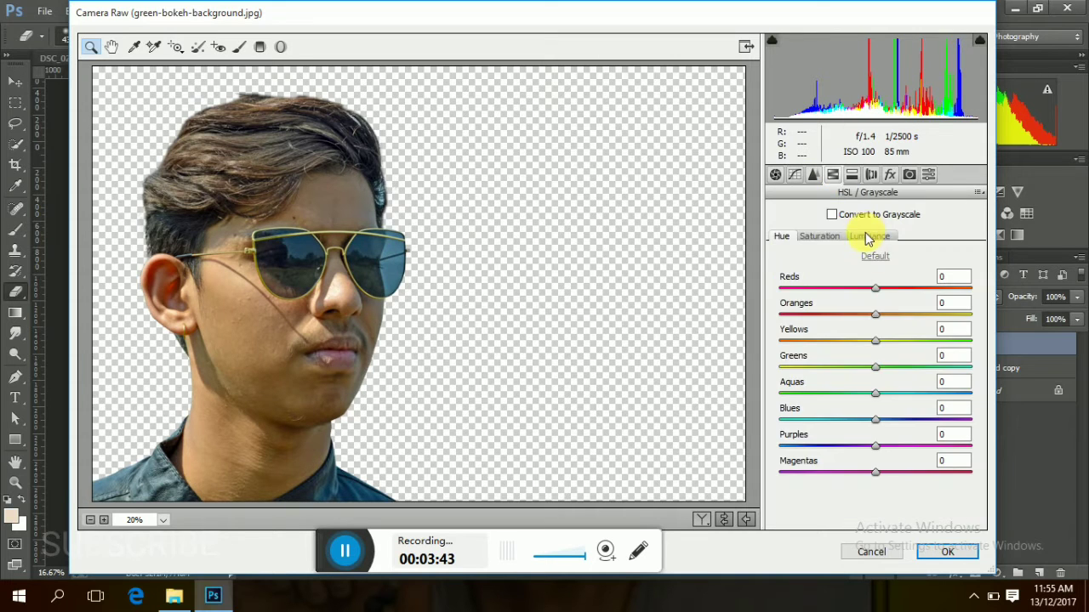
{"action": "left_click", "coordinate": [867, 236]}
{"action": "left_click_drag", "start_coordinate": [876, 320], "coordinate": [926, 320]}
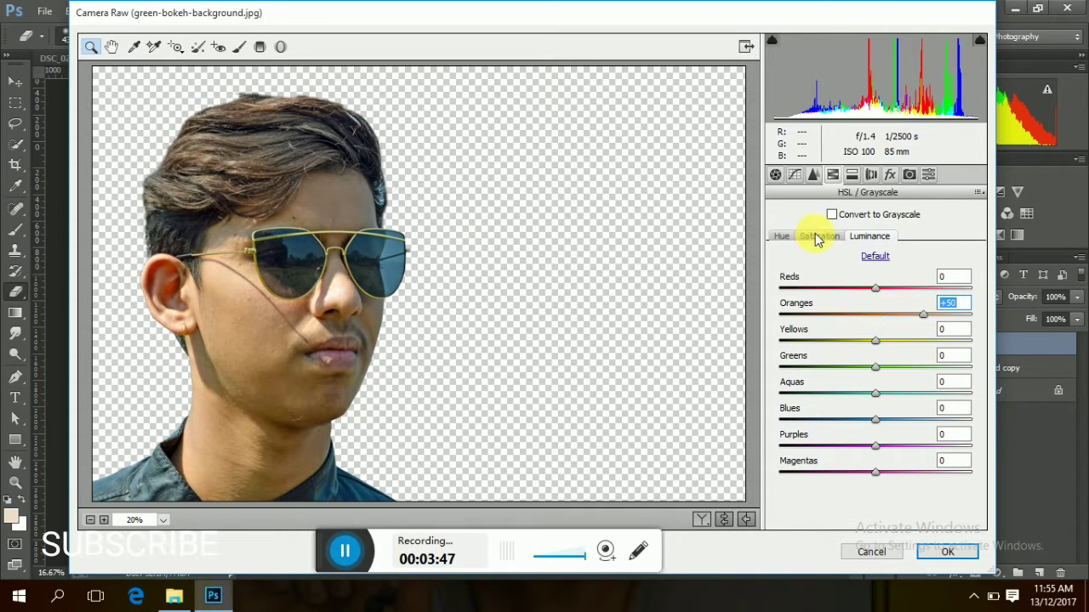
{"action": "left_click", "coordinate": [817, 237]}
{"action": "left_click_drag", "start_coordinate": [877, 420], "coordinate": [933, 418]}
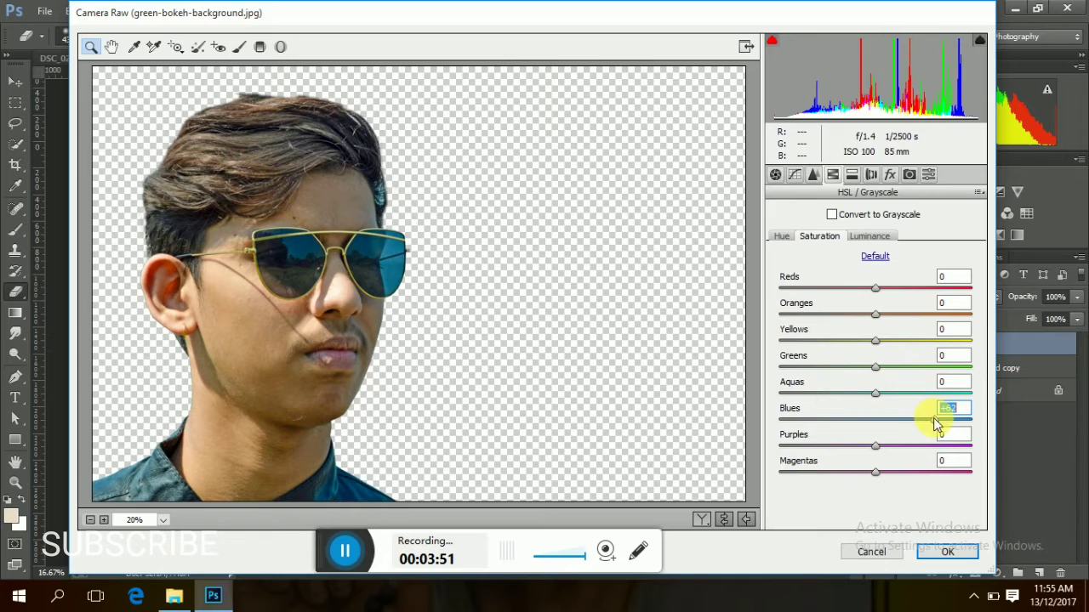
{"action": "left_click", "coordinate": [947, 551]}
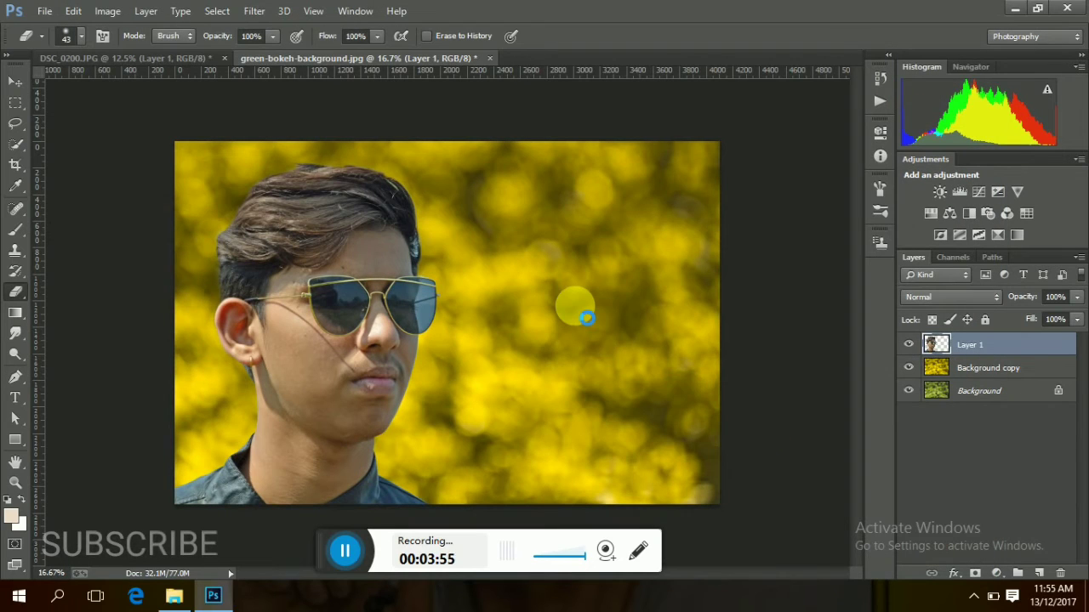
Flatten the image and duplicate the flattened background to a new layer.
{"action": "key", "text": "ctrl+minus"}
{"action": "key", "text": "ctrl+minus"}
{"action": "key", "text": "ctrl+plus"}
{"action": "key", "text": "ctrl+plus"}
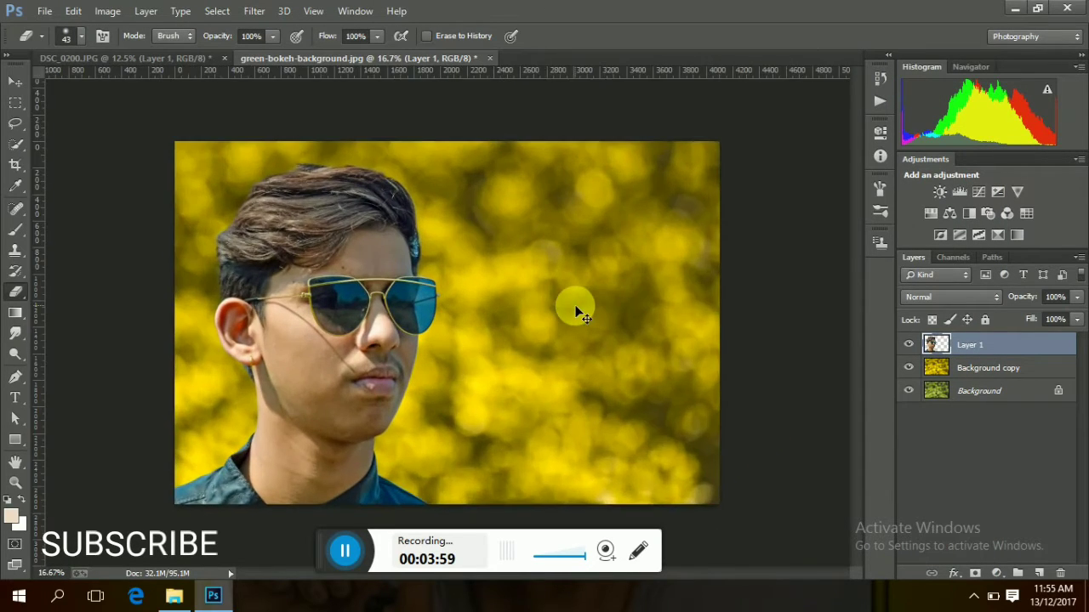
{"action": "scroll", "coordinate": [575, 312], "scroll_direction": "up", "scroll_amount": 1}
{"action": "right_click", "coordinate": [991, 344]}
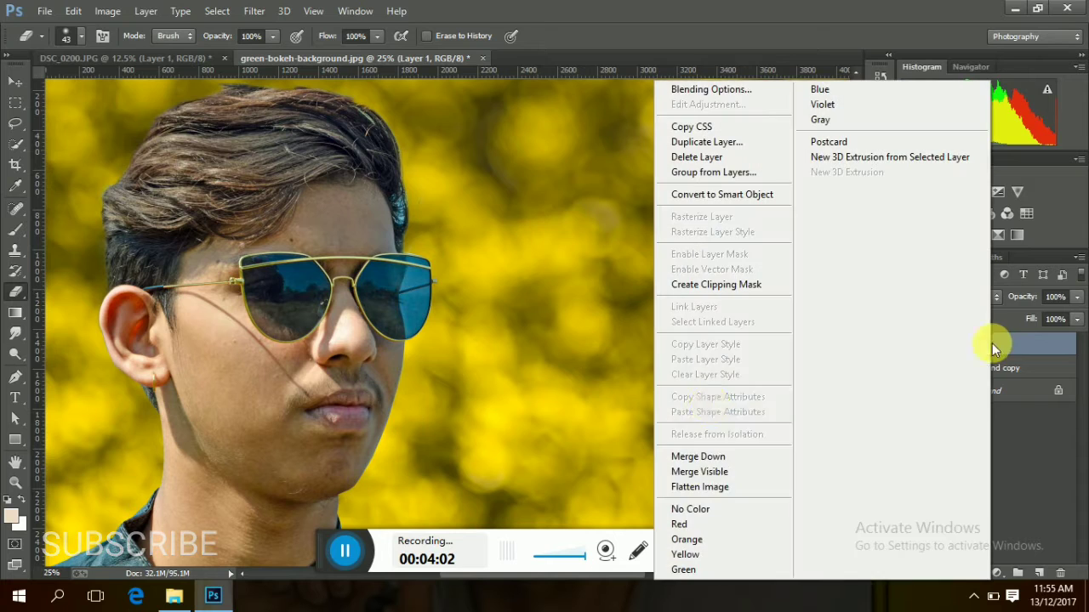
{"action": "left_click", "coordinate": [725, 488]}
{"action": "key", "text": "ctrl+j"}
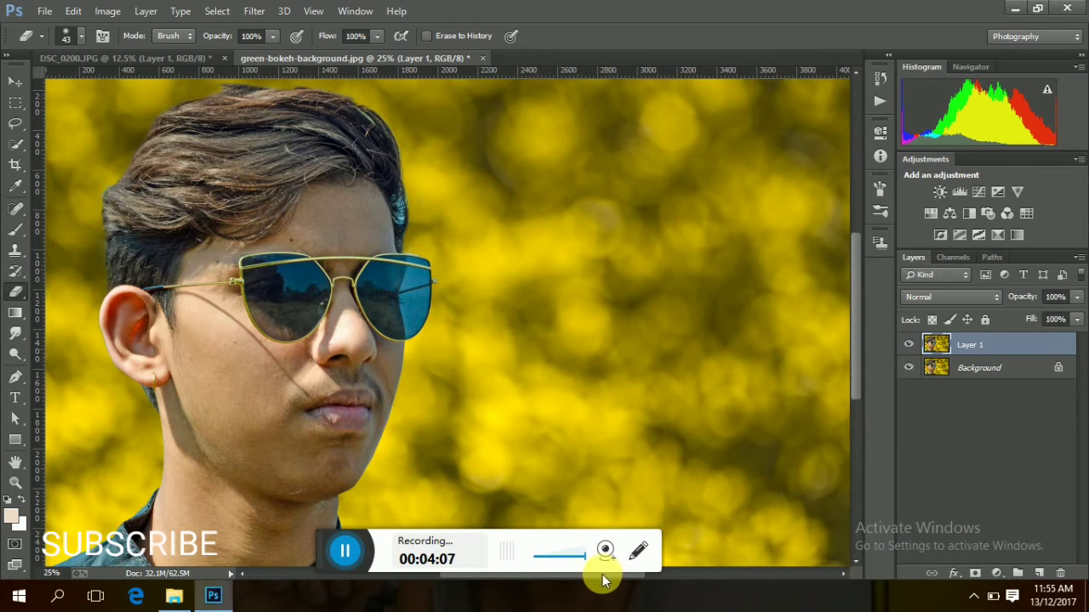
Set up the Smudge tool with the 111 px scattered-dots brush tip.
{"action": "left_click_drag", "start_coordinate": [602, 575], "coordinate": [565, 575]}
{"action": "scroll", "coordinate": [854, 270], "scroll_direction": "up", "scroll_amount": 2}
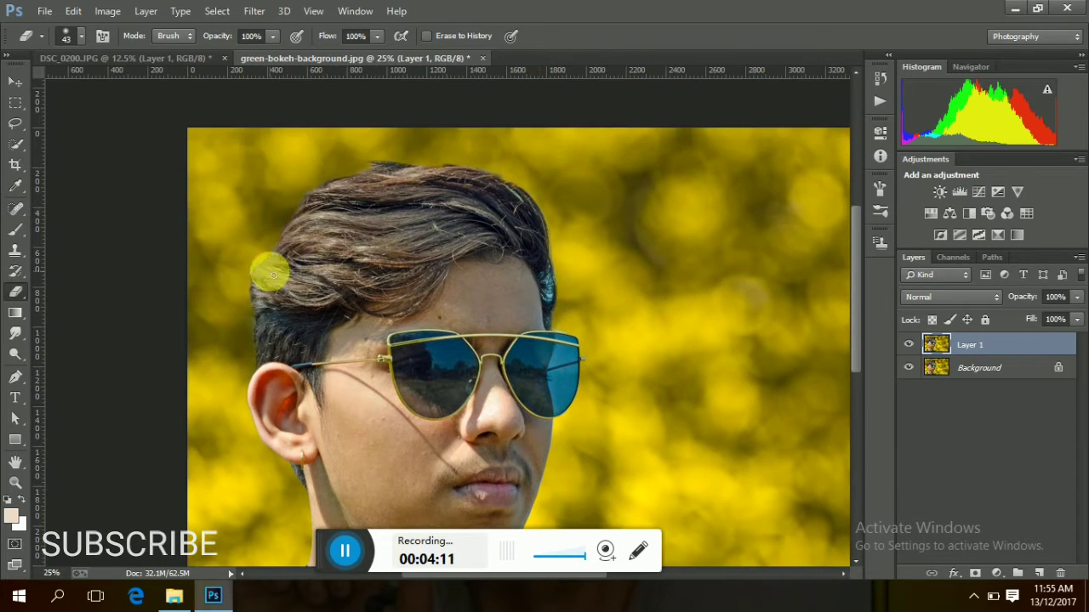
{"action": "left_click", "coordinate": [16, 333]}
{"action": "left_click", "coordinate": [82, 37]}
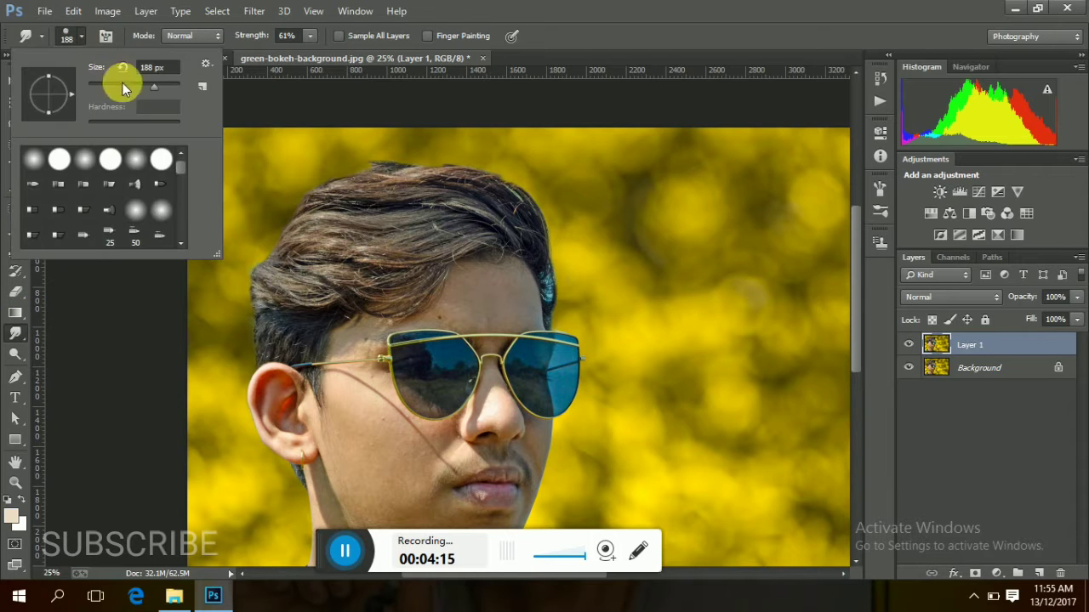
{"action": "scroll", "coordinate": [179, 199], "scroll_direction": "down", "scroll_amount": 5}
{"action": "left_click", "coordinate": [162, 211]}
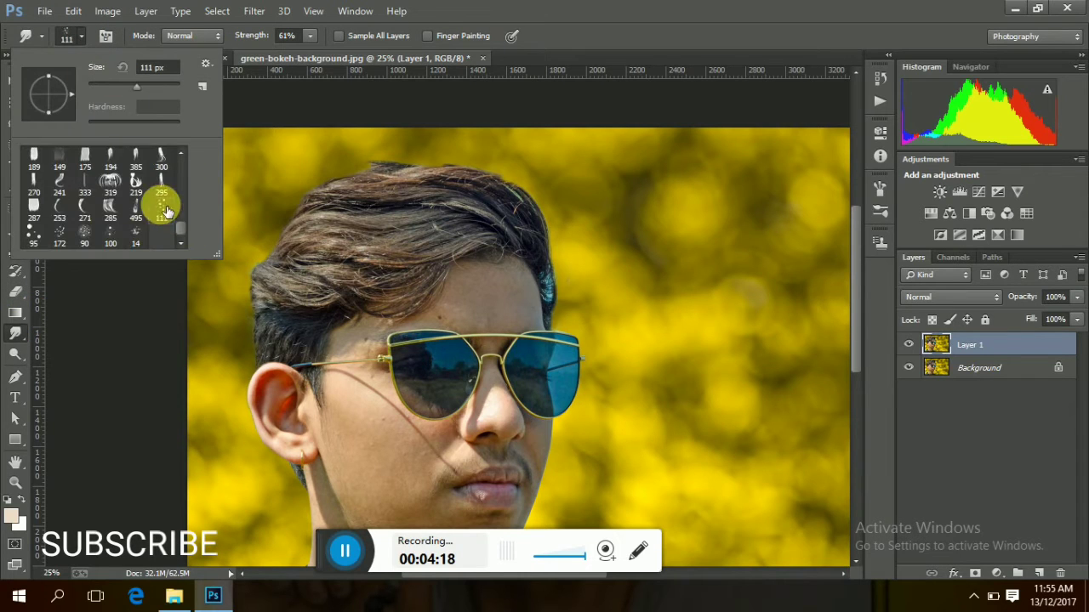
{"action": "left_click", "coordinate": [289, 238]}
Smudge the hair outward along the top edge of the head at 61% strength.
{"action": "mouse_move", "coordinate": [529, 216]}
{"action": "left_mouse_down"}
{"action": "mouse_move", "coordinate": [486, 174]}
{"action": "mouse_move", "coordinate": [492, 194]}
{"action": "mouse_move", "coordinate": [458, 159]}
{"action": "mouse_move", "coordinate": [480, 188]}
{"action": "mouse_move", "coordinate": [436, 159]}
{"action": "mouse_move", "coordinate": [464, 192]}
{"action": "mouse_move", "coordinate": [420, 158]}
{"action": "left_mouse_up"}
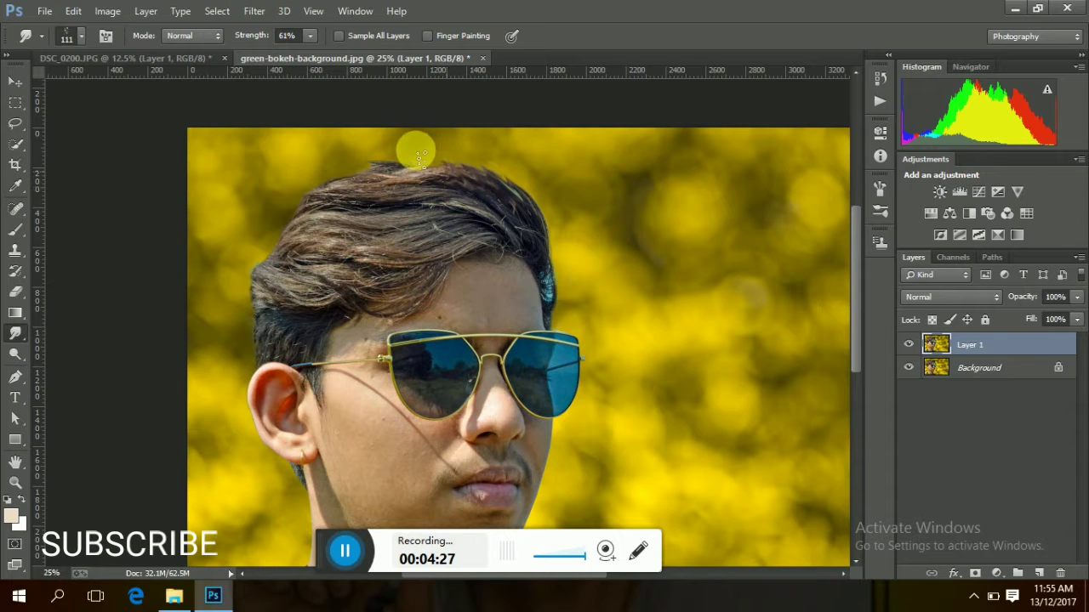
{"action": "left_click_drag", "start_coordinate": [459, 200], "coordinate": [378, 163]}
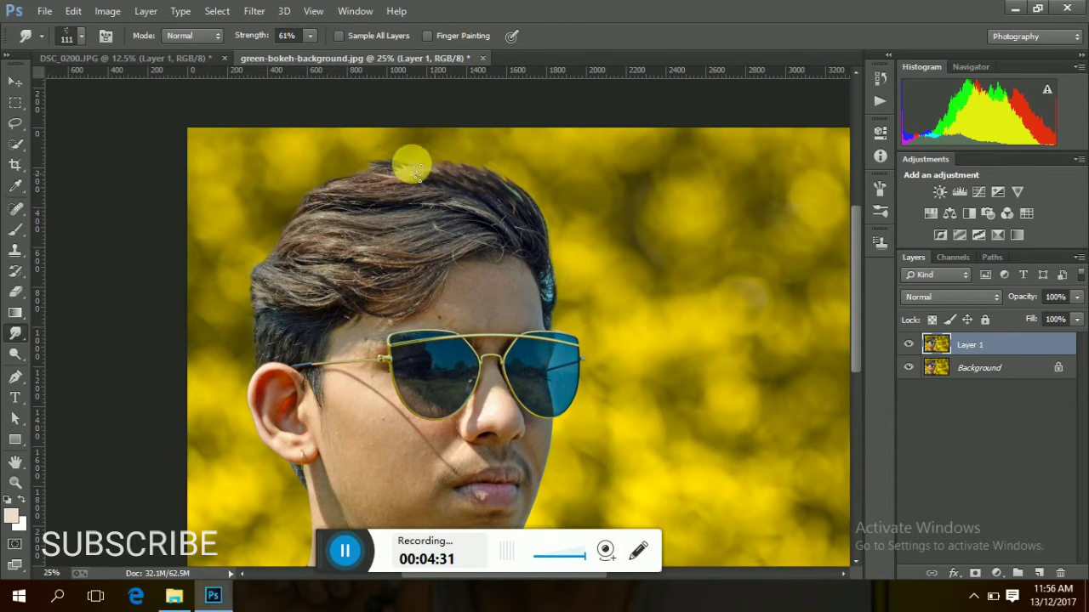
{"action": "left_click", "coordinate": [496, 196]}
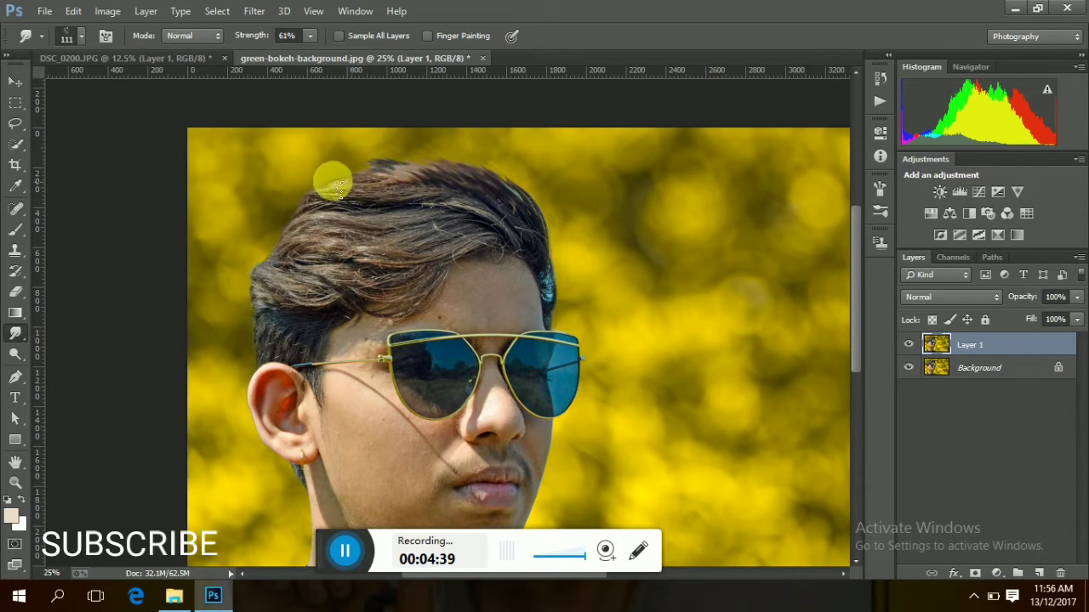
Raise the smudge strength to 66% and smudge the hair along the crown and the back of the head.
{"action": "left_click", "coordinate": [311, 36]}
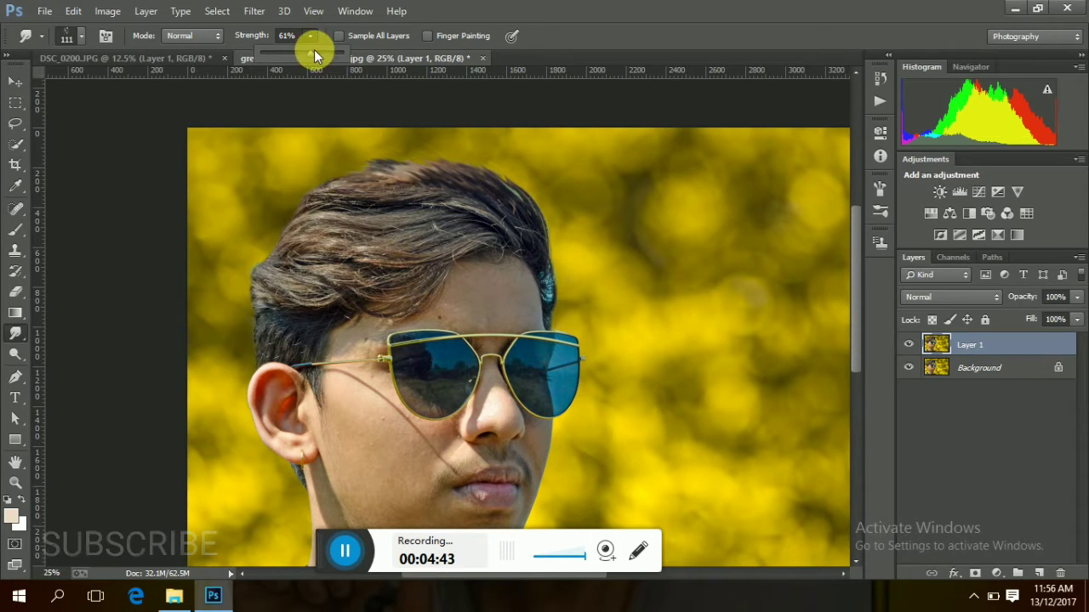
{"action": "left_click", "coordinate": [314, 52]}
{"action": "mouse_move", "coordinate": [367, 188]}
{"action": "left_mouse_down"}
{"action": "mouse_move", "coordinate": [326, 179]}
{"action": "mouse_move", "coordinate": [375, 185]}
{"action": "mouse_move", "coordinate": [338, 173]}
{"action": "left_mouse_up"}
{"action": "left_click_drag", "start_coordinate": [407, 193], "coordinate": [360, 172]}
{"action": "mouse_move", "coordinate": [447, 193]}
{"action": "left_mouse_down"}
{"action": "mouse_move", "coordinate": [394, 160]}
{"action": "mouse_move", "coordinate": [377, 166]}
{"action": "left_mouse_up"}
{"action": "left_click_drag", "start_coordinate": [514, 215], "coordinate": [507, 197]}
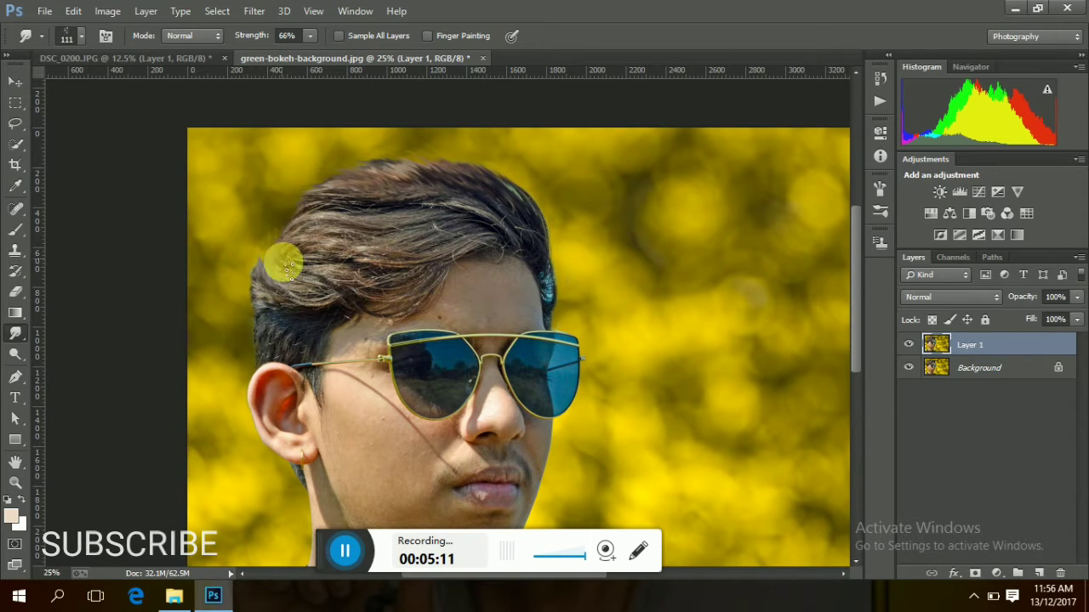
{"action": "mouse_move", "coordinate": [307, 248]}
{"action": "left_mouse_down"}
{"action": "mouse_move", "coordinate": [294, 200]}
{"action": "mouse_move", "coordinate": [300, 221]}
{"action": "left_mouse_up"}
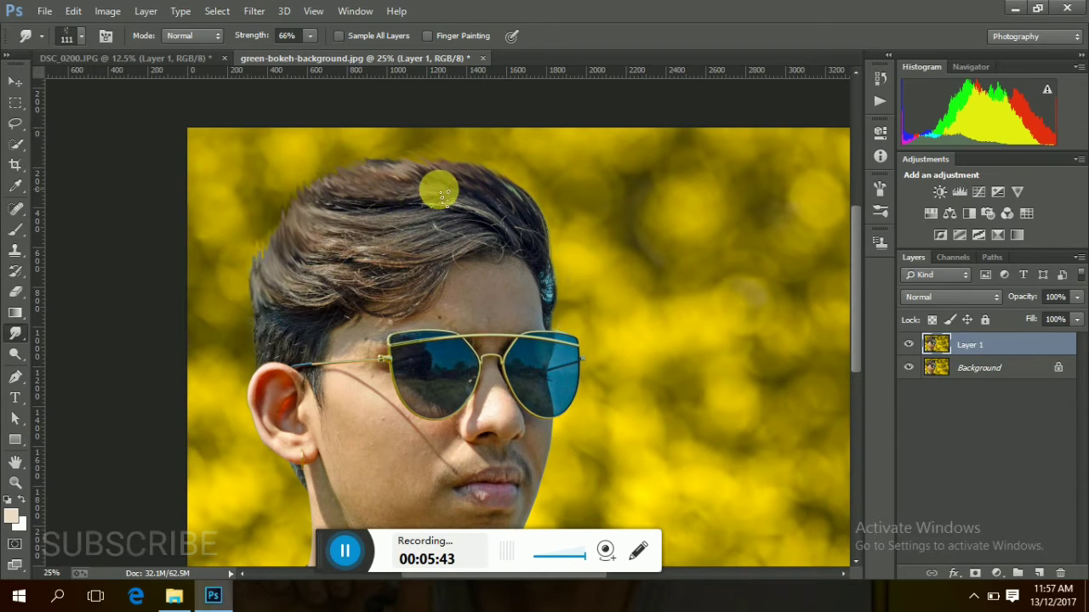
Flatten the image with the smudged hair and duplicate it to a new layer.
{"action": "key", "text": "ctrl+minus"}
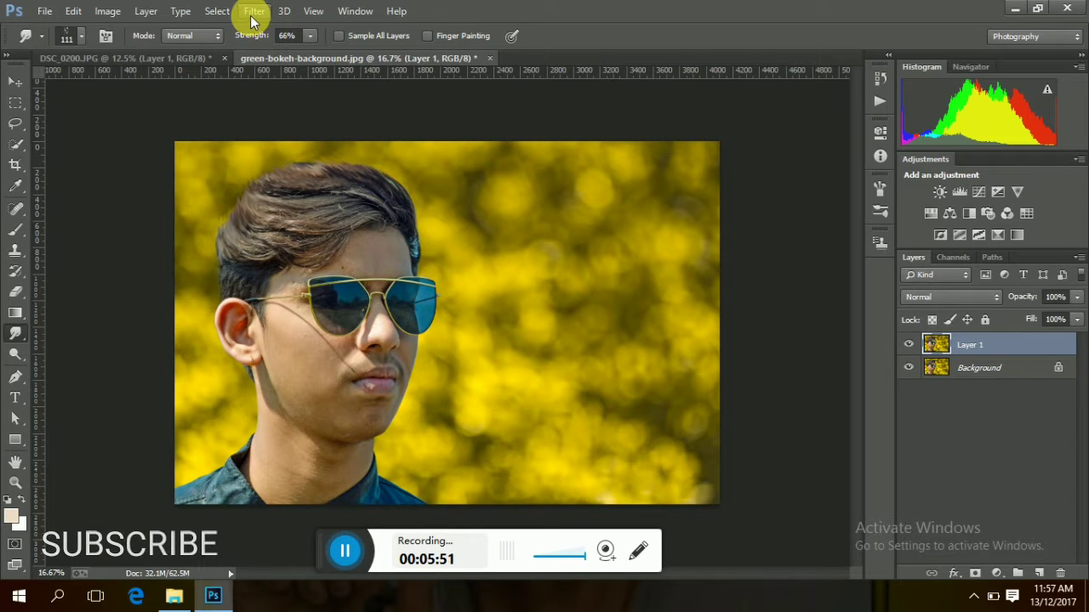
{"action": "right_click", "coordinate": [972, 346]}
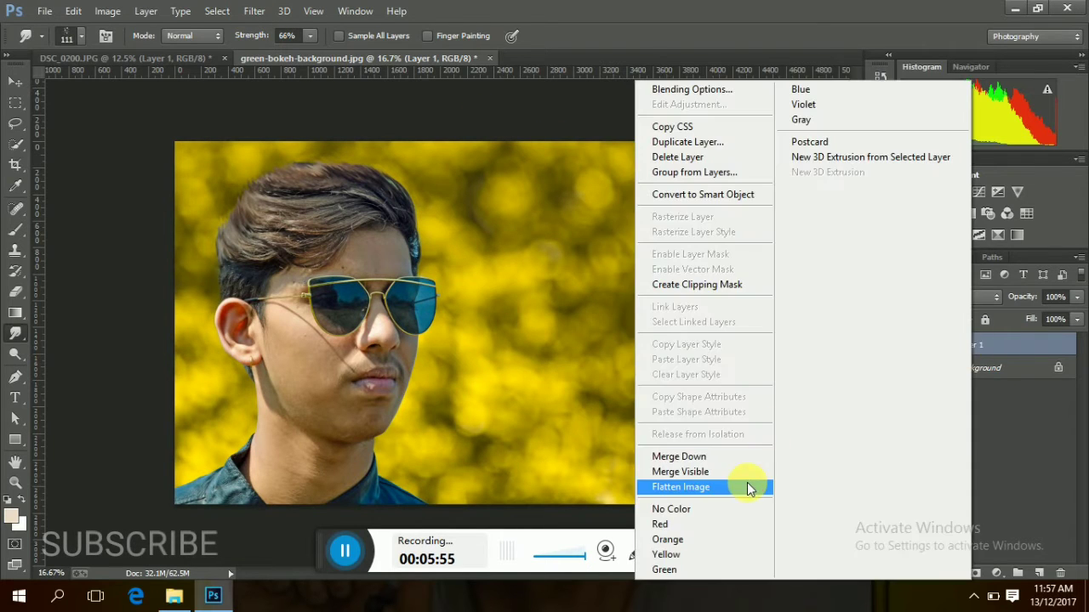
{"action": "left_click", "coordinate": [746, 483]}
{"action": "key", "text": "ctrl+j"}
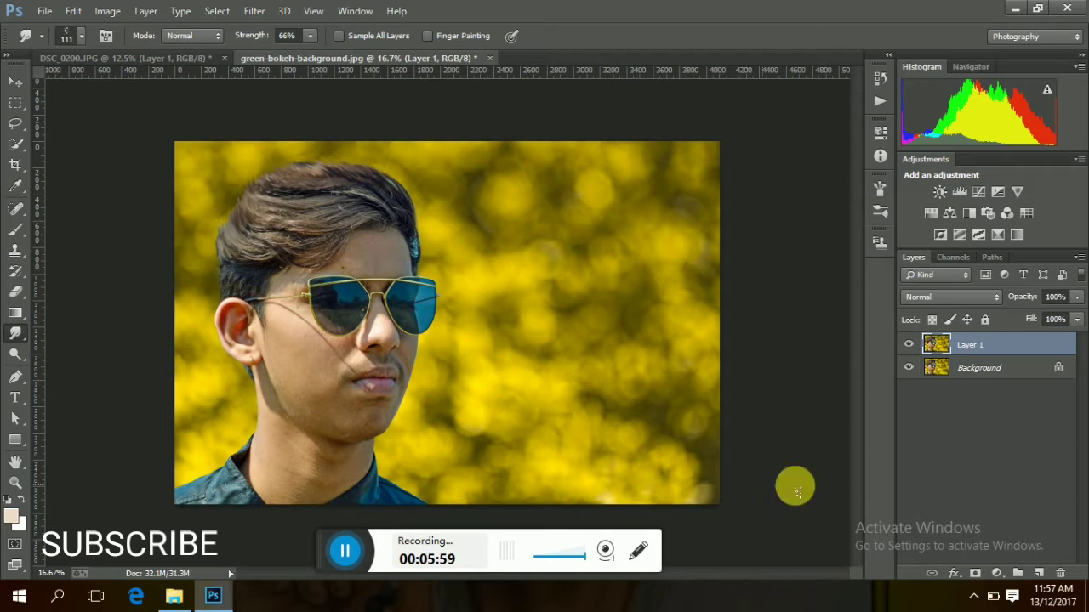
Add an empty layer on top and sample the light skin tone near the ear as the foreground color.
{"action": "left_click", "coordinate": [1038, 573]}
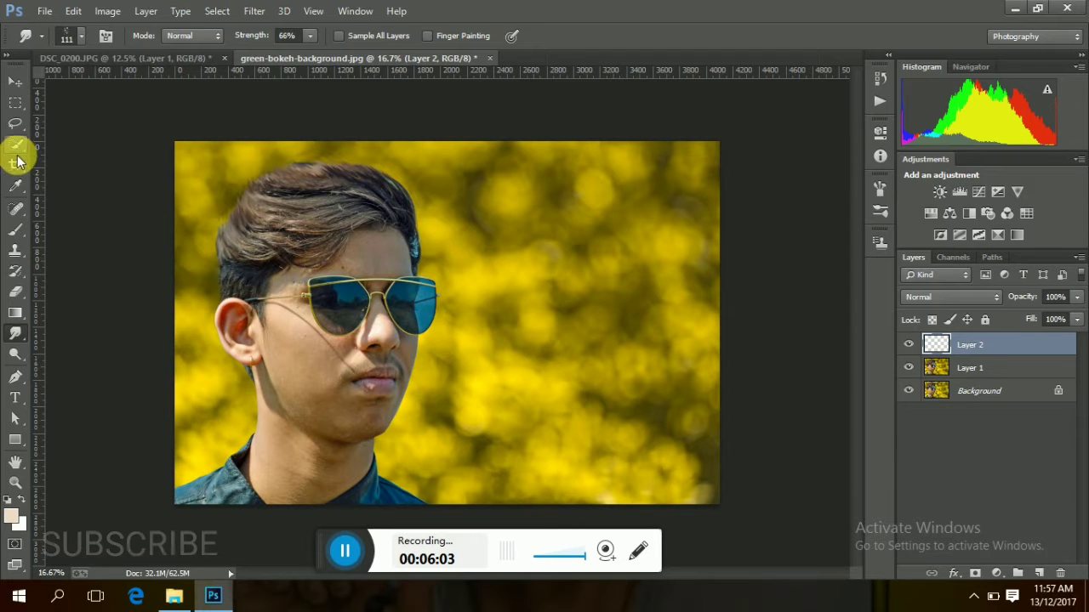
{"action": "left_click", "coordinate": [15, 185]}
{"action": "left_click", "coordinate": [287, 323]}
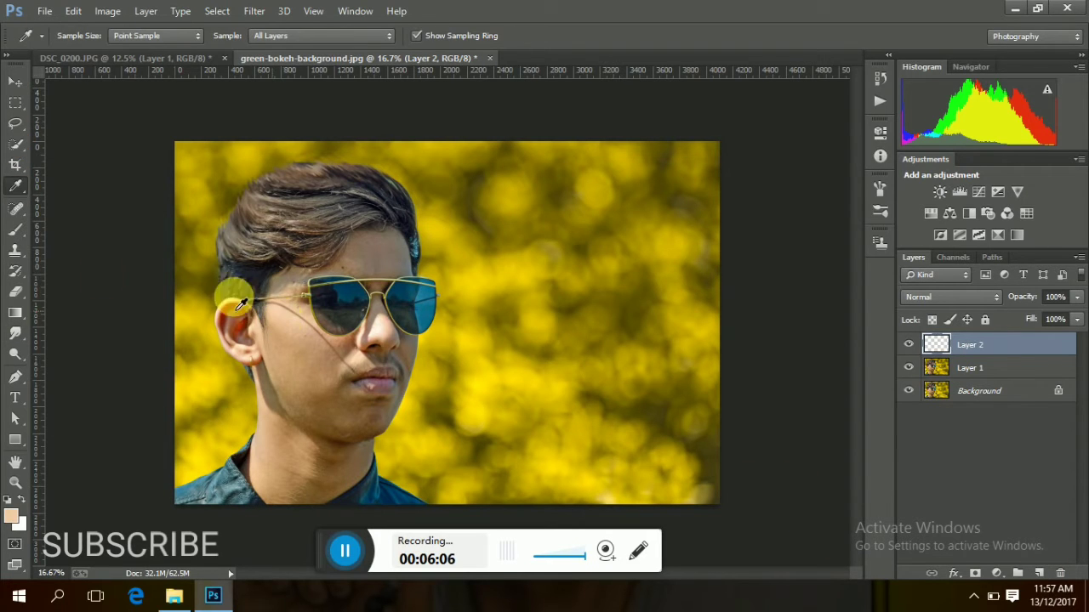
Lower Layer 2's opacity to 31% and brush the sampled skin tone over the face and neck.
{"action": "left_click", "coordinate": [15, 230]}
{"action": "key", "text": "ctrl+plus"}
{"action": "key", "text": "ctrl+plus"}
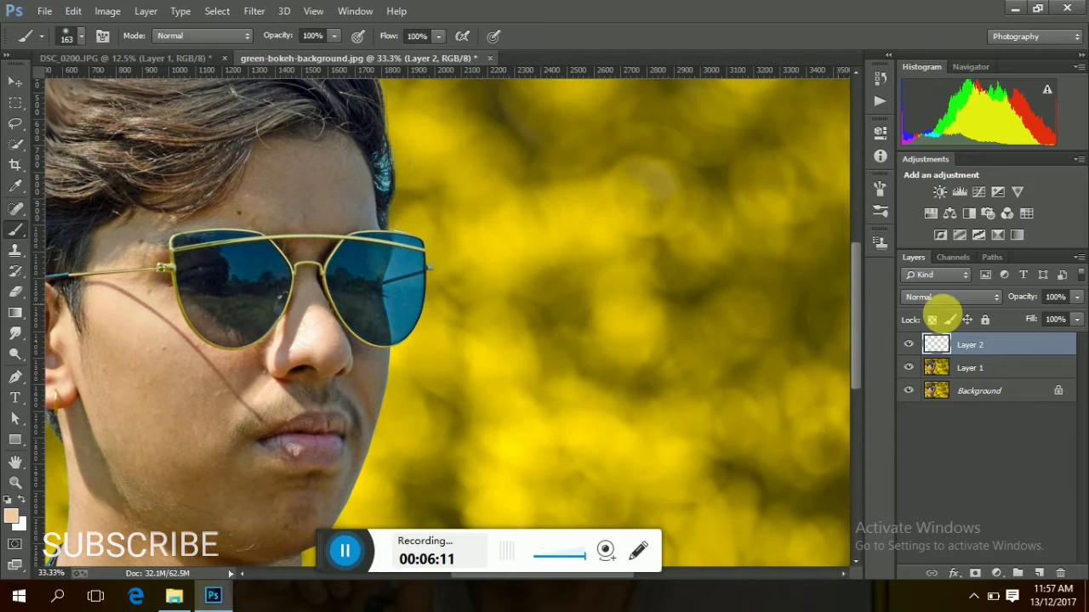
{"action": "left_click", "coordinate": [1075, 299]}
{"action": "left_click_drag", "start_coordinate": [1078, 321], "coordinate": [1041, 320]}
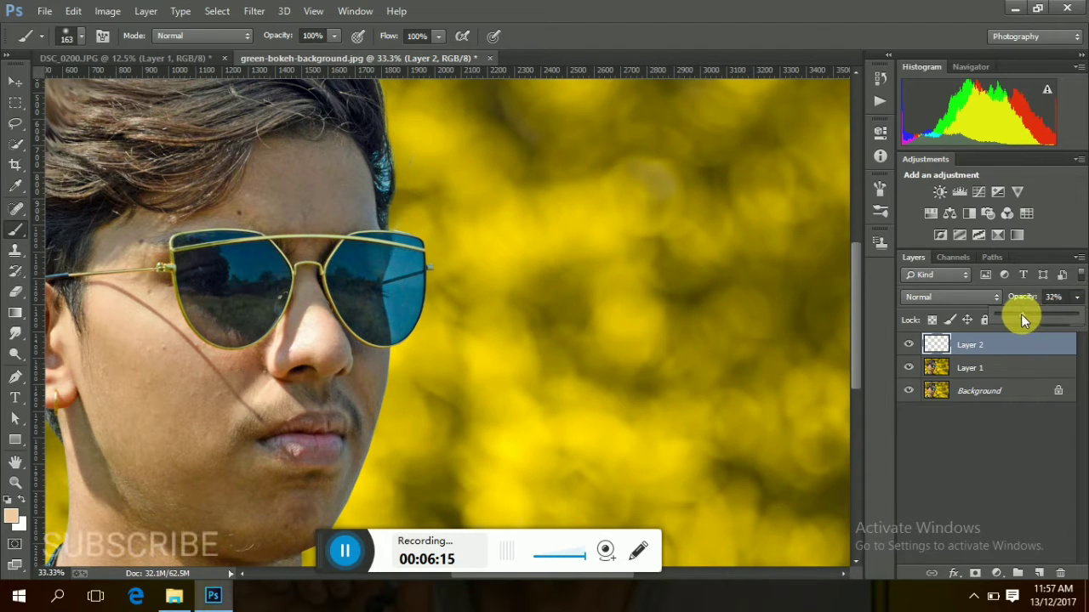
{"action": "mouse_move", "coordinate": [318, 218]}
{"action": "left_mouse_down"}
{"action": "mouse_move", "coordinate": [358, 180]}
{"action": "mouse_move", "coordinate": [370, 212]}
{"action": "mouse_move", "coordinate": [356, 220]}
{"action": "mouse_move", "coordinate": [302, 200]}
{"action": "mouse_move", "coordinate": [303, 174]}
{"action": "mouse_move", "coordinate": [345, 181]}
{"action": "mouse_move", "coordinate": [374, 225]}
{"action": "mouse_move", "coordinate": [300, 231]}
{"action": "mouse_move", "coordinate": [288, 184]}
{"action": "left_mouse_up"}
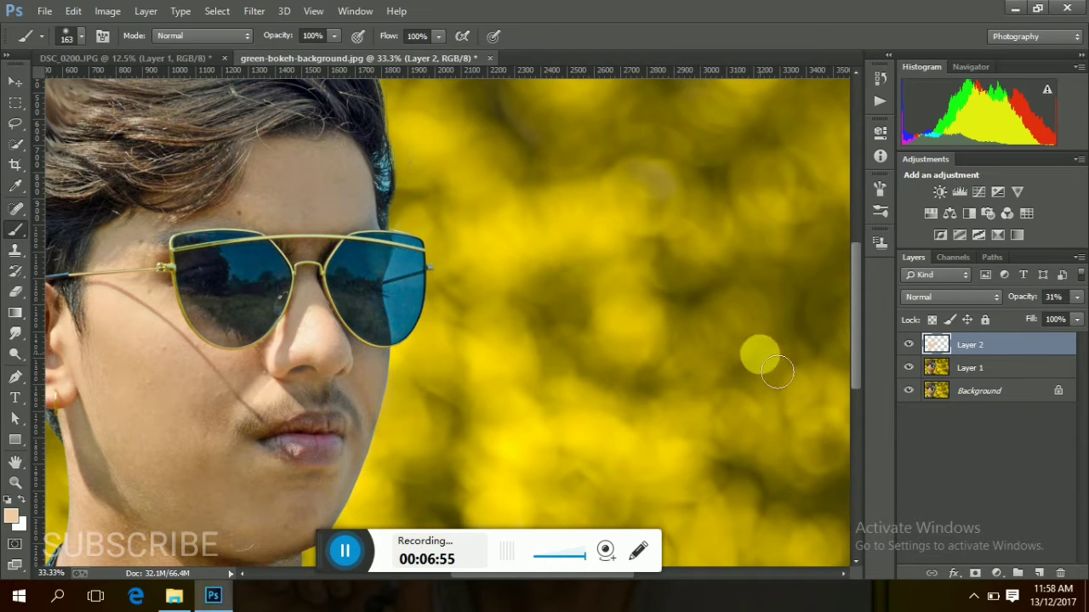
{"action": "left_click_drag", "start_coordinate": [857, 314], "coordinate": [859, 367]}
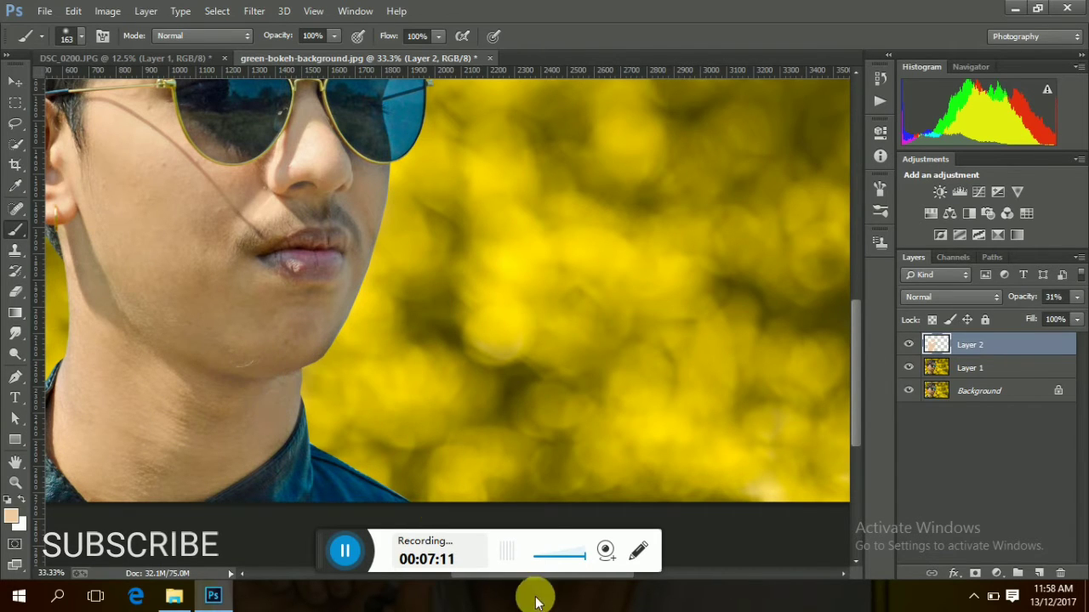
{"action": "left_click_drag", "start_coordinate": [563, 575], "coordinate": [538, 575]}
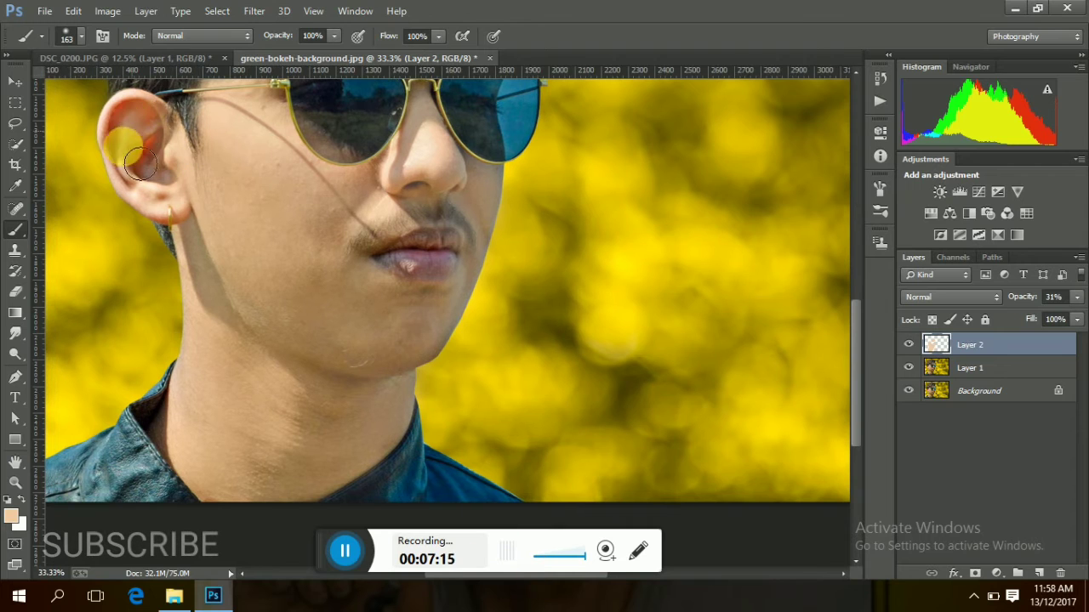
{"action": "key", "text": "ctrl+minus"}
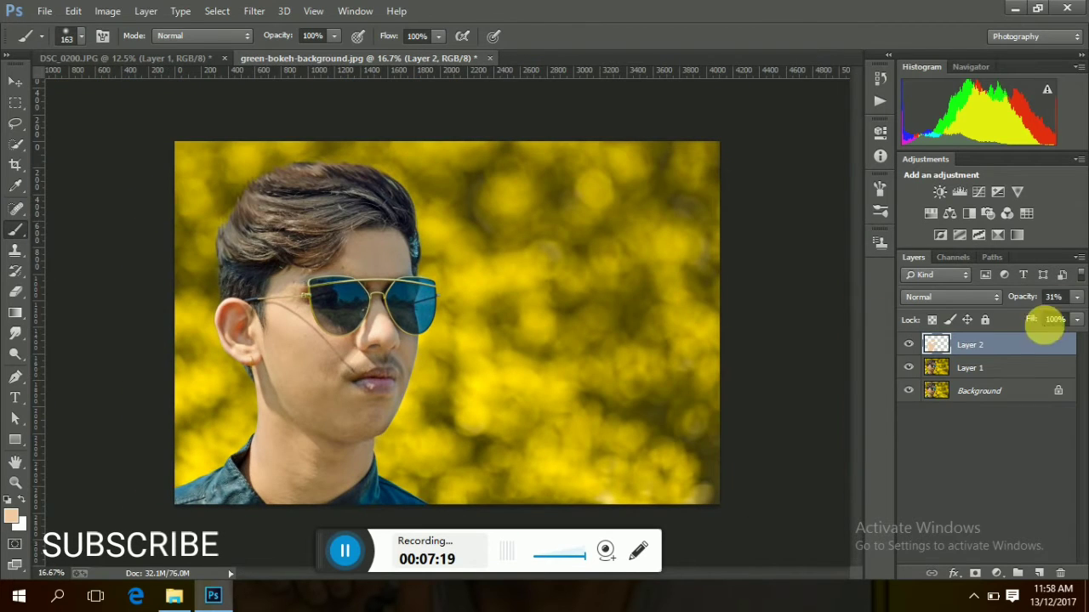
{"action": "left_click", "coordinate": [1075, 298]}
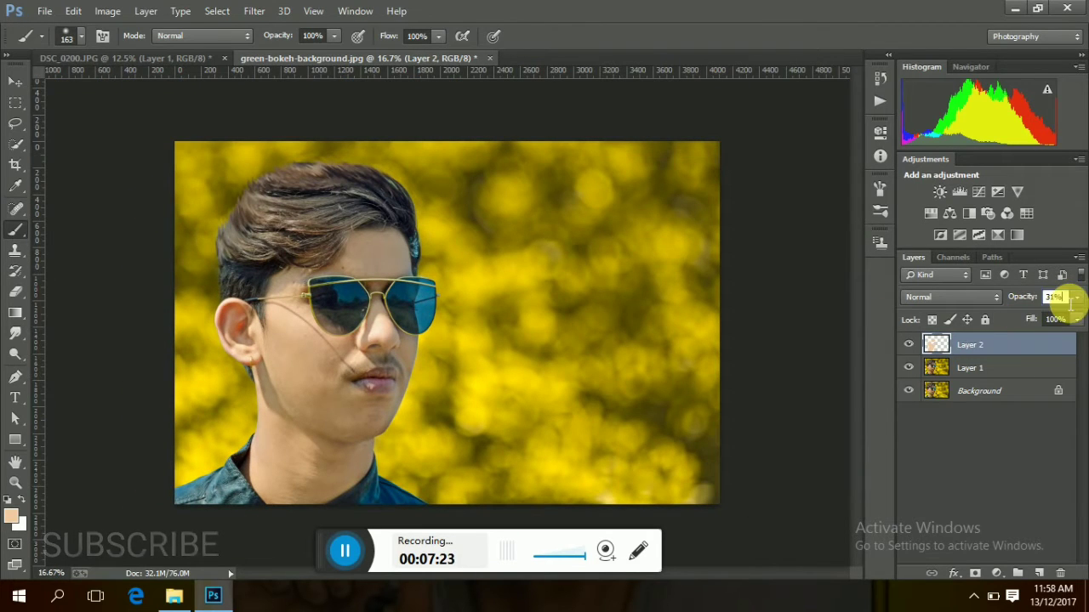
{"action": "key", "text": "BackSpace"}
{"action": "key", "text": "BackSpace"}
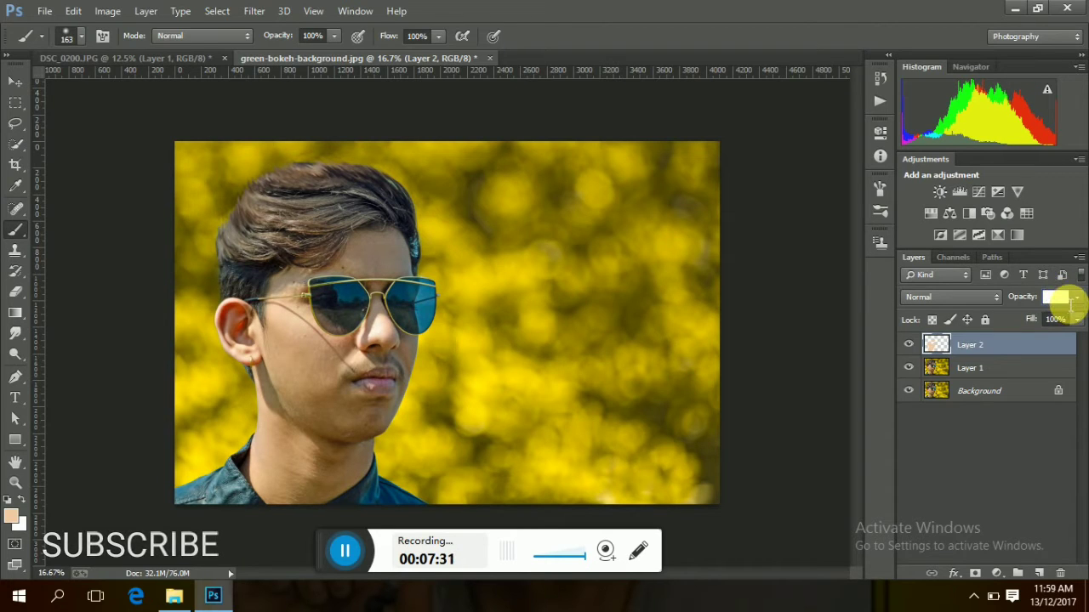
{"action": "left_click", "coordinate": [930, 453]}
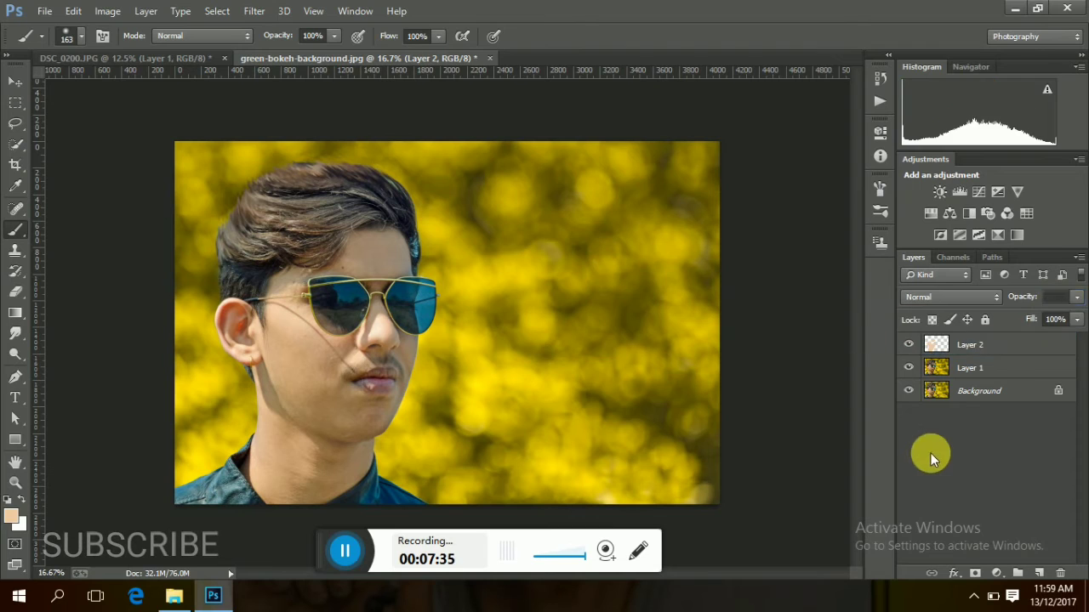
Flatten the skin-tone layer into the image and duplicate the result to a new layer.
{"action": "right_click", "coordinate": [1008, 373]}
{"action": "left_click", "coordinate": [737, 455]}
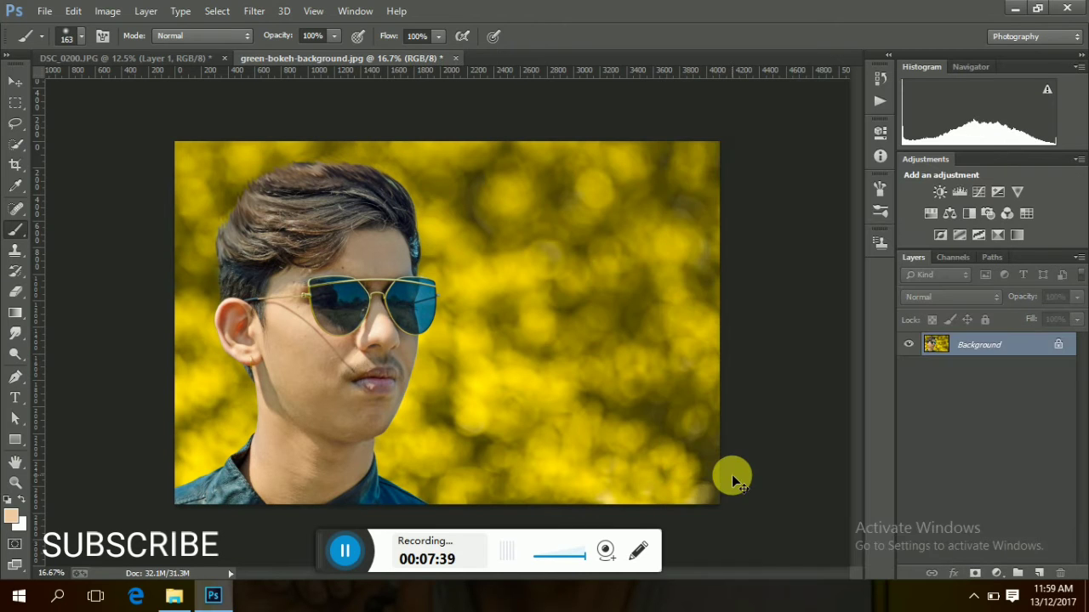
Apply a Surface Blur with radius 44 pixels and threshold 8 levels to the duplicated layer.
{"action": "left_click", "coordinate": [254, 11]}
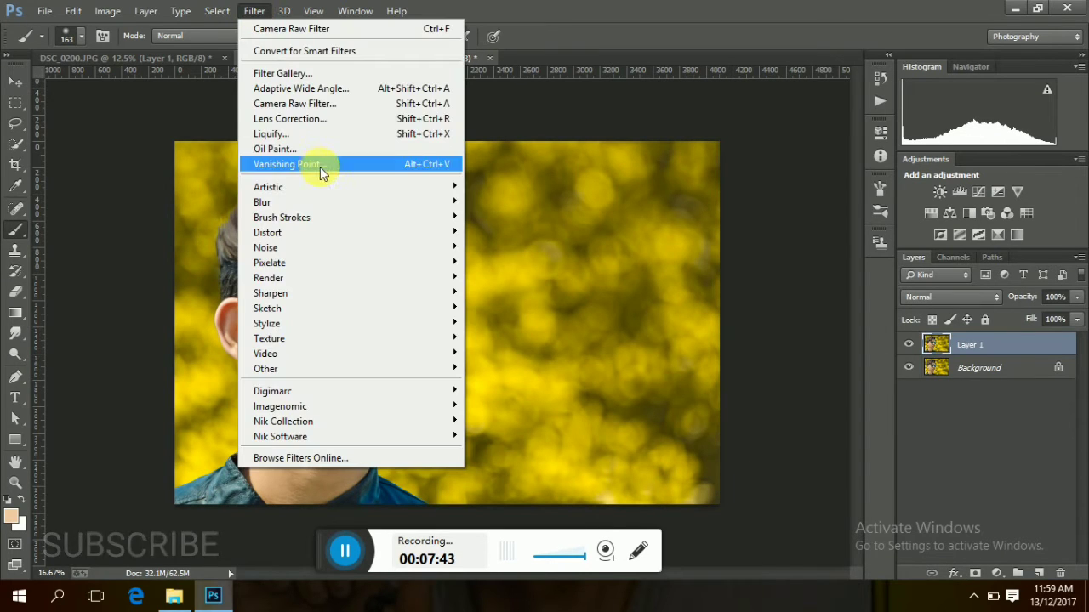
{"action": "mouse_move", "coordinate": [334, 204]}
{"action": "left_click", "coordinate": [553, 399]}
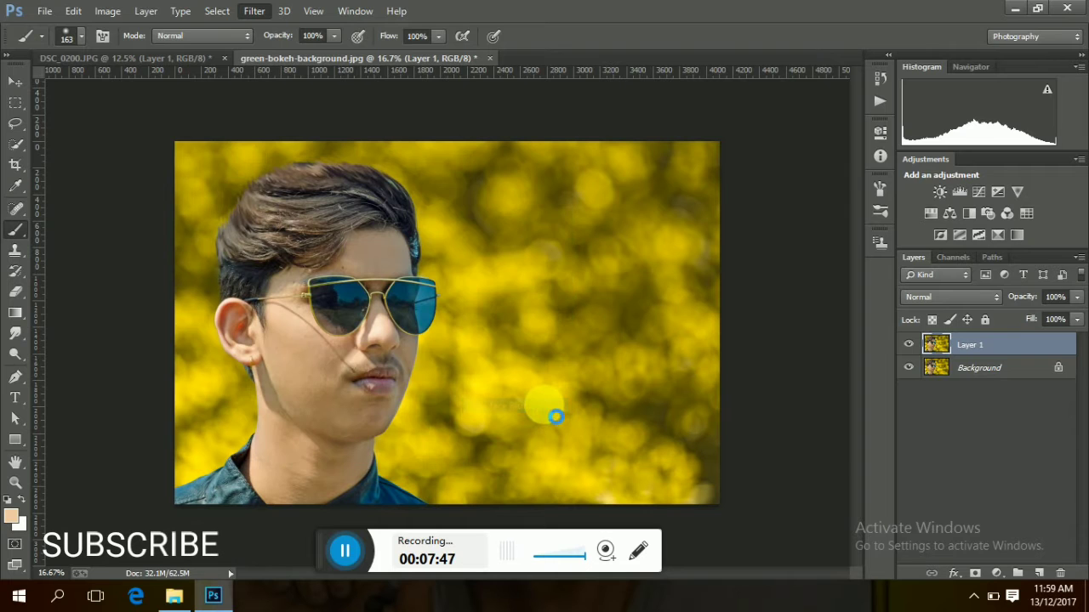
{"action": "key", "text": "ctrl+plus"}
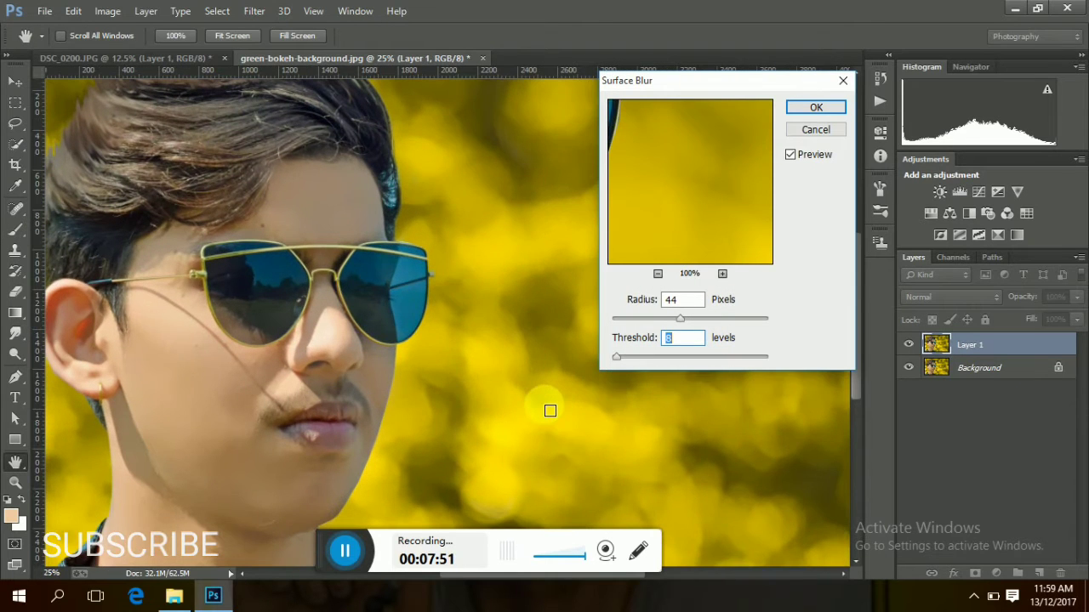
{"action": "key", "text": "ctrl+plus"}
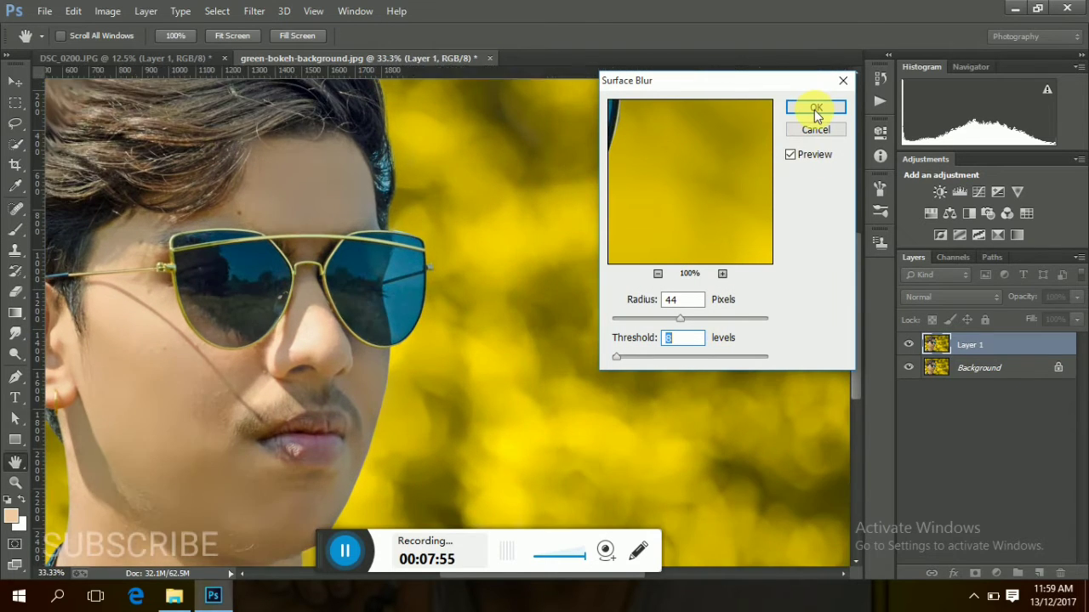
{"action": "left_click", "coordinate": [816, 108]}
Add a black mask to the blurred Layer 1 and paint white over the facial skin to reveal the smoothing.
{"action": "key", "text": "b"}
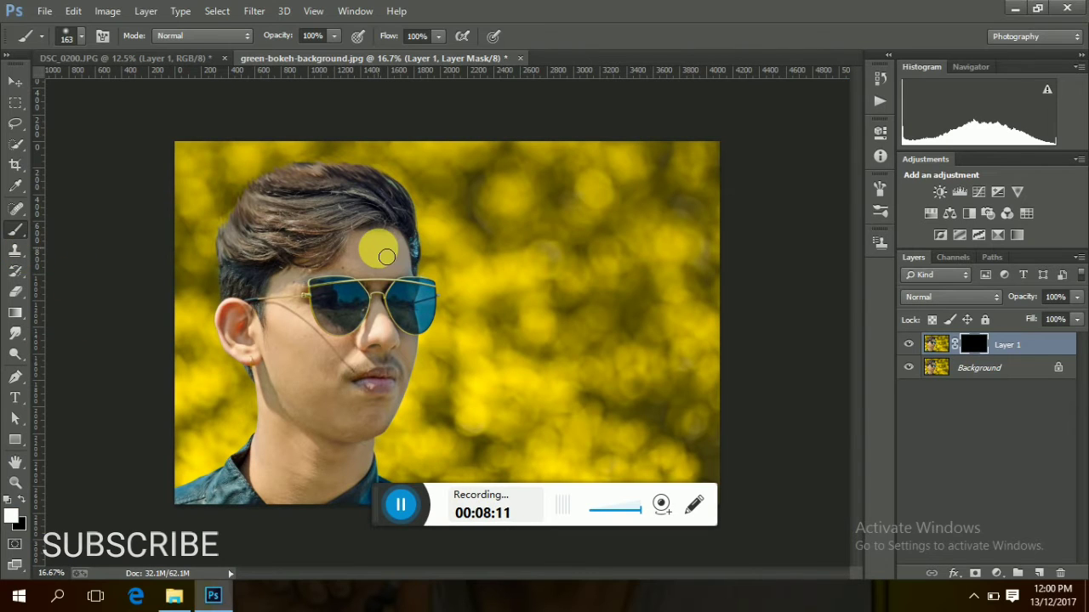
{"action": "scroll", "coordinate": [386, 256], "scroll_direction": "up", "scroll_amount": 2}
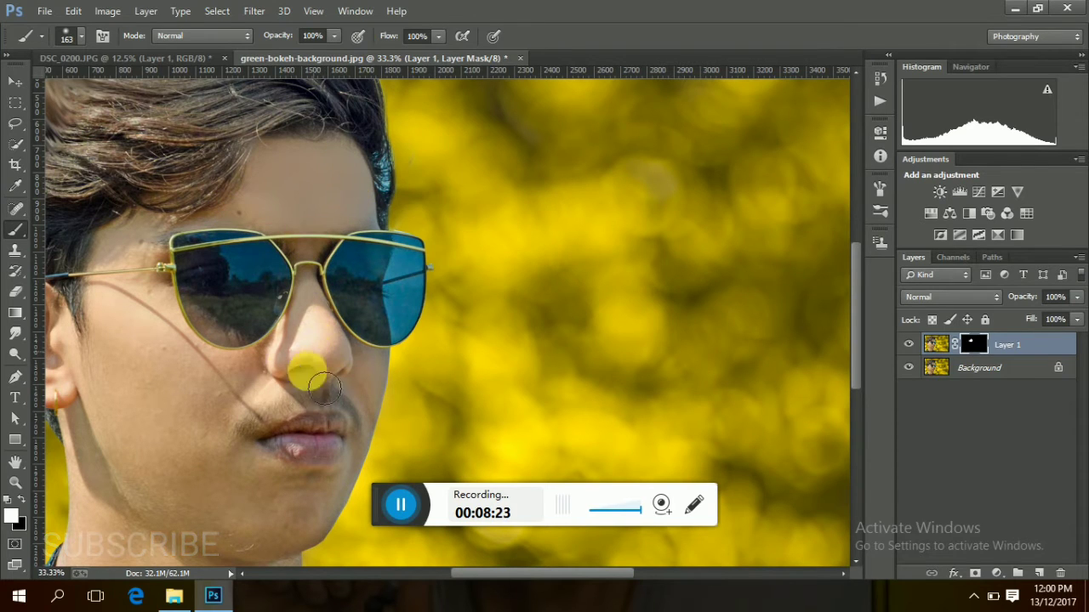
{"action": "left_click_drag", "start_coordinate": [324, 389], "coordinate": [305, 371]}
{"action": "mouse_move", "coordinate": [137, 297]}
{"action": "left_mouse_down"}
{"action": "mouse_move", "coordinate": [150, 251]}
{"action": "mouse_move", "coordinate": [164, 246]}
{"action": "mouse_move", "coordinate": [137, 316]}
{"action": "mouse_move", "coordinate": [137, 389]}
{"action": "mouse_move", "coordinate": [172, 333]}
{"action": "mouse_move", "coordinate": [254, 400]}
{"action": "left_mouse_up"}
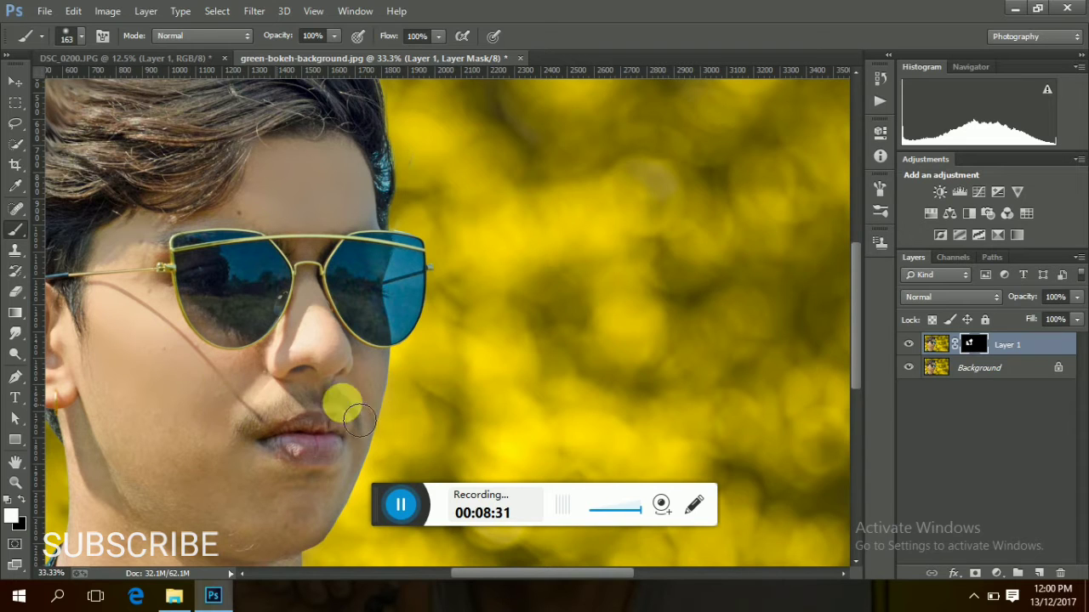
{"action": "mouse_move", "coordinate": [384, 378]}
{"action": "left_mouse_down"}
{"action": "mouse_move", "coordinate": [359, 489]}
{"action": "mouse_move", "coordinate": [339, 520]}
{"action": "mouse_move", "coordinate": [298, 511]}
{"action": "mouse_move", "coordinate": [298, 495]}
{"action": "mouse_move", "coordinate": [135, 489]}
{"action": "mouse_move", "coordinate": [221, 526]}
{"action": "mouse_move", "coordinate": [325, 474]}
{"action": "left_mouse_up"}
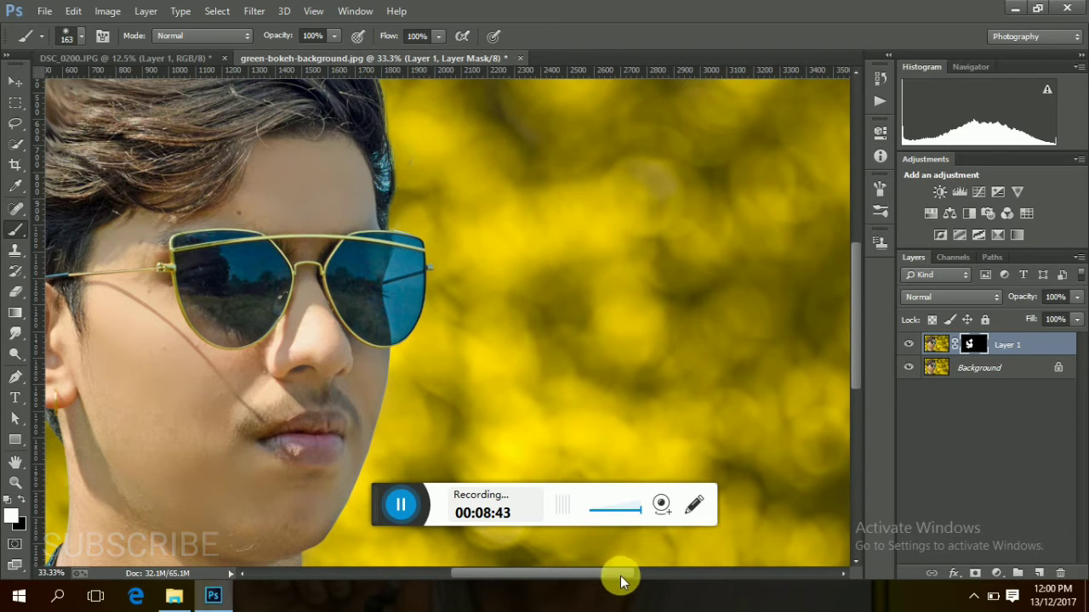
Paint white on Layer 1's mask over the neck, jawline and remaining facial skin to extend the smoothing.
{"action": "left_click_drag", "start_coordinate": [622, 576], "coordinate": [581, 576]}
{"action": "left_click", "coordinate": [854, 332]}
{"action": "left_click_drag", "start_coordinate": [854, 332], "coordinate": [855, 379]}
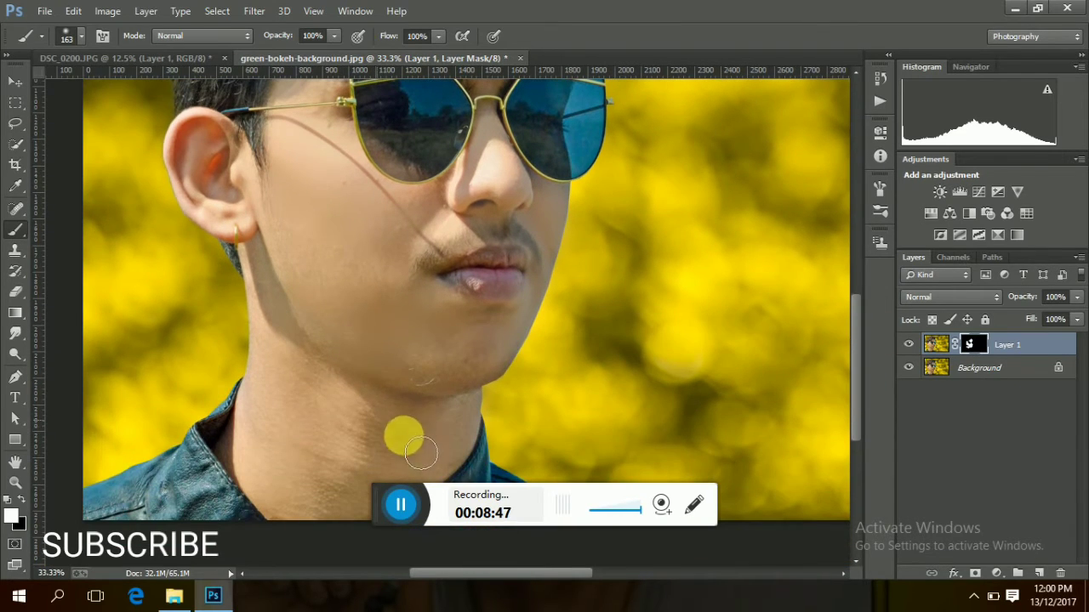
{"action": "mouse_move", "coordinate": [372, 437]}
{"action": "left_mouse_down"}
{"action": "mouse_move", "coordinate": [342, 455]}
{"action": "mouse_move", "coordinate": [362, 503]}
{"action": "mouse_move", "coordinate": [305, 499]}
{"action": "mouse_move", "coordinate": [415, 475]}
{"action": "mouse_move", "coordinate": [474, 424]}
{"action": "mouse_move", "coordinate": [467, 394]}
{"action": "mouse_move", "coordinate": [339, 402]}
{"action": "mouse_move", "coordinate": [270, 492]}
{"action": "mouse_move", "coordinate": [256, 472]}
{"action": "mouse_move", "coordinate": [331, 355]}
{"action": "left_mouse_up"}
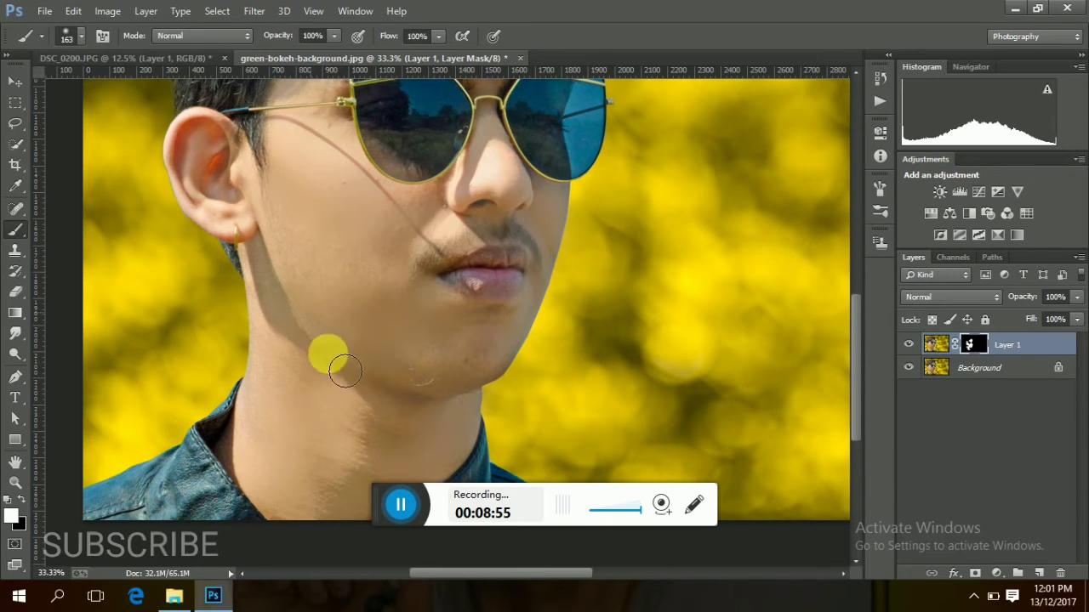
{"action": "left_click", "coordinate": [912, 344]}
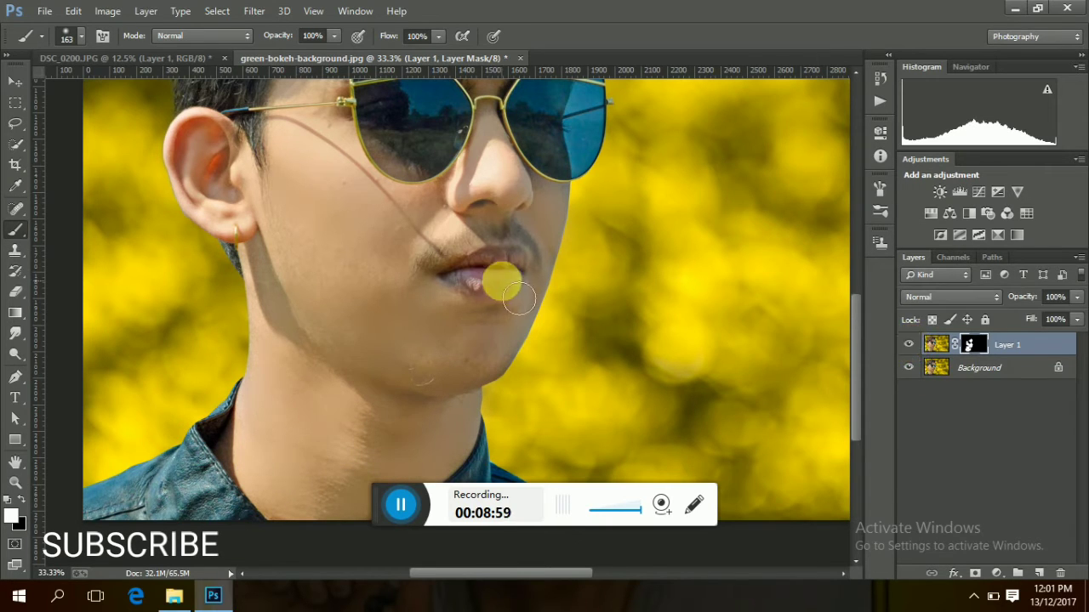
{"action": "mouse_move", "coordinate": [297, 315]}
{"action": "left_mouse_down"}
{"action": "mouse_move", "coordinate": [265, 241]}
{"action": "mouse_move", "coordinate": [323, 270]}
{"action": "mouse_move", "coordinate": [435, 204]}
{"action": "mouse_move", "coordinate": [360, 297]}
{"action": "mouse_move", "coordinate": [430, 308]}
{"action": "mouse_move", "coordinate": [461, 335]}
{"action": "mouse_move", "coordinate": [669, 340]}
{"action": "left_mouse_up"}
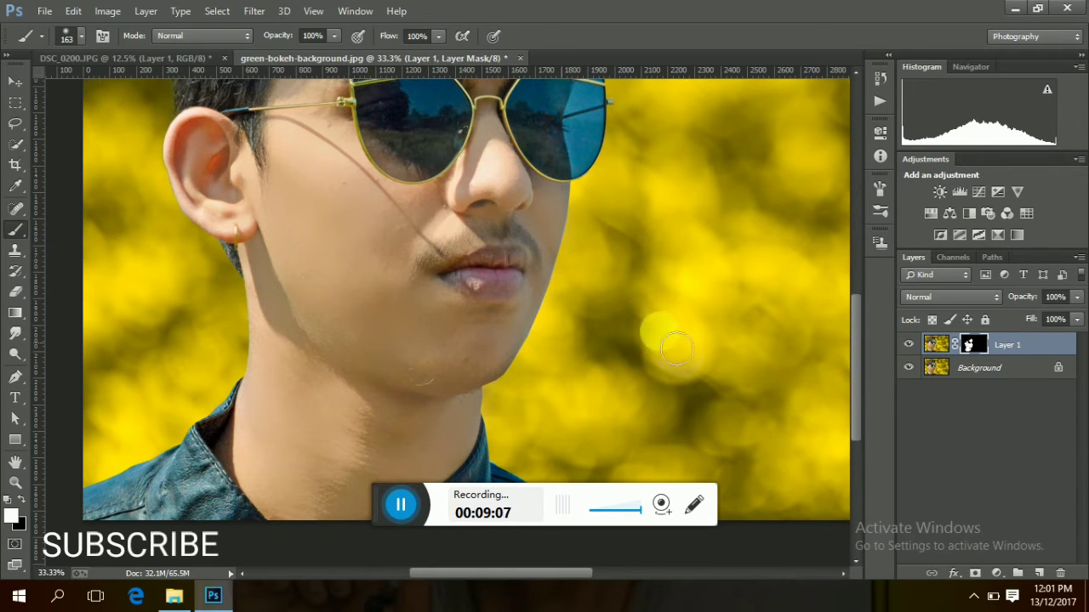
{"action": "left_click_drag", "start_coordinate": [860, 351], "coordinate": [851, 297]}
{"action": "mouse_move", "coordinate": [484, 228]}
{"action": "left_mouse_down"}
{"action": "mouse_move", "coordinate": [507, 330]}
{"action": "mouse_move", "coordinate": [461, 352]}
{"action": "mouse_move", "coordinate": [343, 282]}
{"action": "mouse_move", "coordinate": [412, 341]}
{"action": "mouse_move", "coordinate": [379, 308]}
{"action": "mouse_move", "coordinate": [553, 333]}
{"action": "mouse_move", "coordinate": [555, 383]}
{"action": "left_mouse_up"}
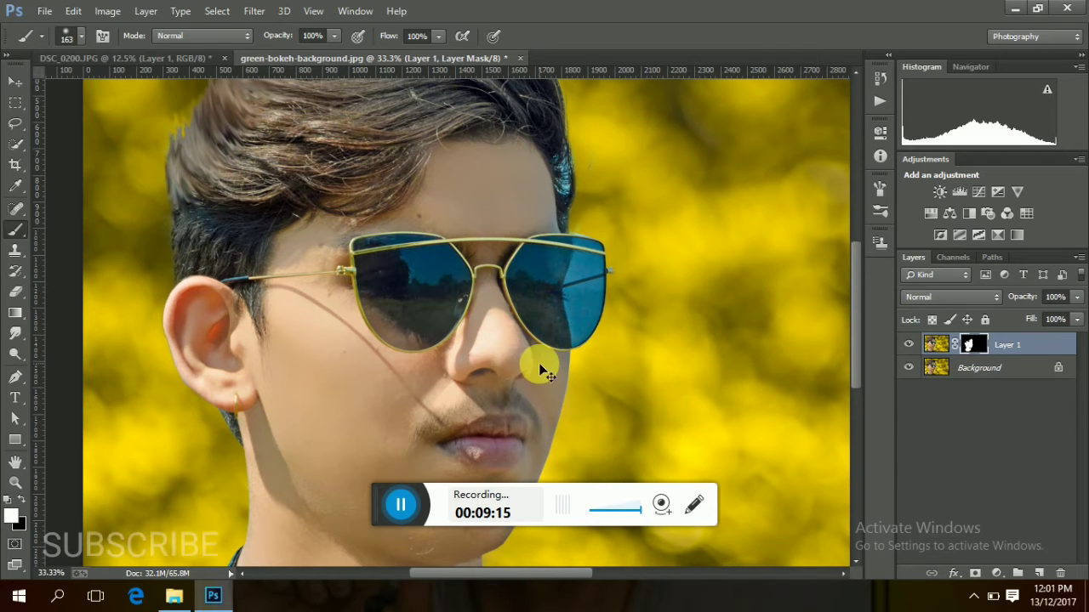
Flatten the masked smoothing layer into the image and duplicate the result to a new layer.
{"action": "key", "text": "ctrl+minus"}
{"action": "key", "text": "ctrl+minus"}
{"action": "key", "text": "ctrl+minus"}
{"action": "right_click", "coordinate": [1006, 347]}
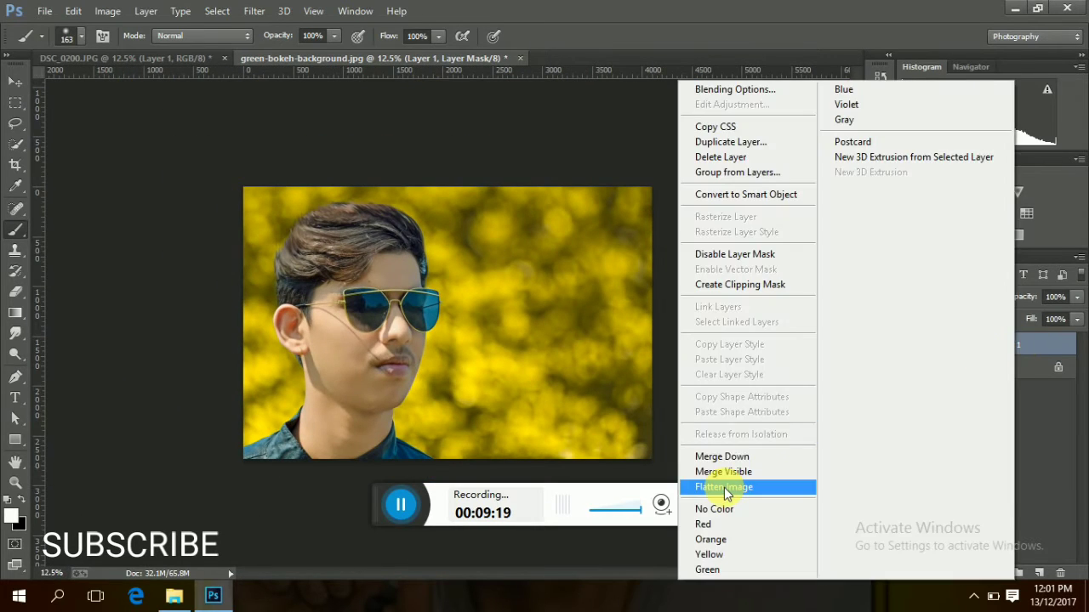
{"action": "left_click", "coordinate": [724, 487]}
{"action": "key", "text": "ctrl+j"}
Set up the Smudge tool with the 104 px textured brush tip enlarged to 156 px.
{"action": "left_click", "coordinate": [15, 333]}
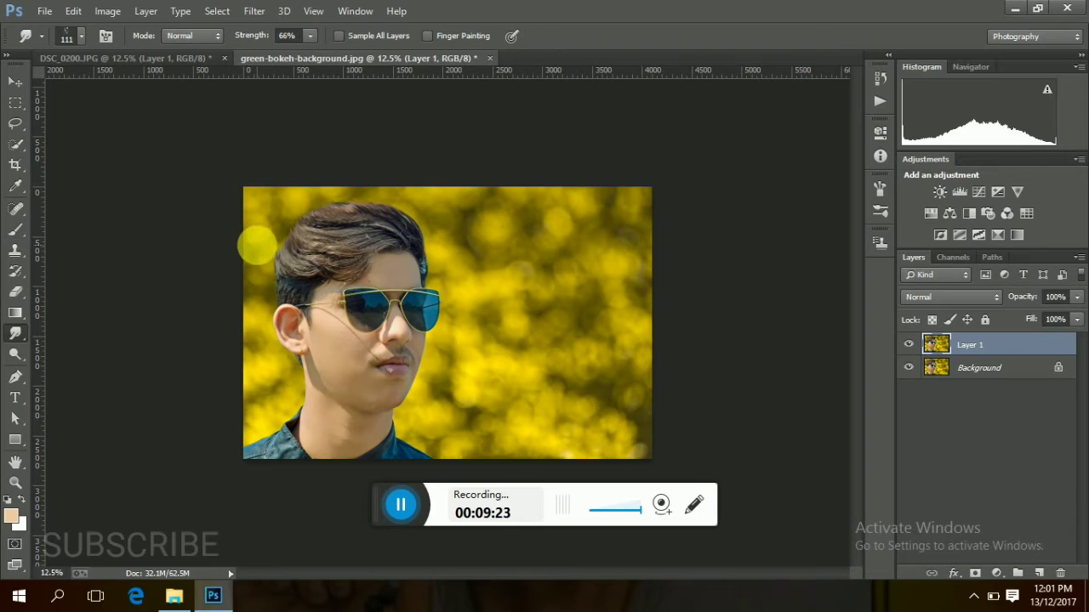
{"action": "left_click", "coordinate": [81, 35]}
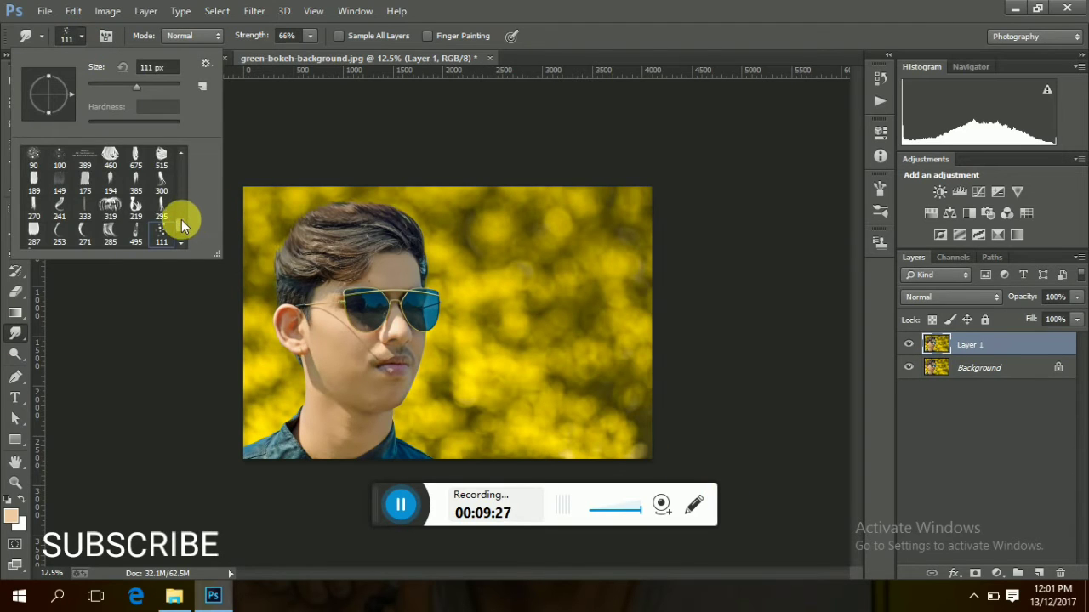
{"action": "left_click_drag", "start_coordinate": [181, 223], "coordinate": [177, 198]}
{"action": "left_click", "coordinate": [135, 182]}
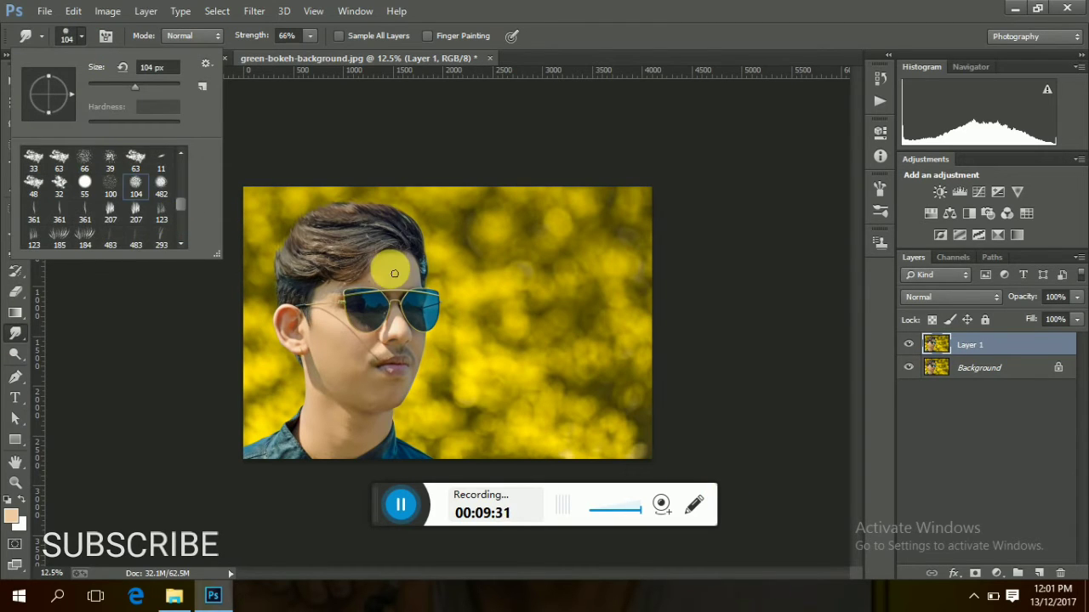
{"action": "left_click", "coordinate": [393, 273]}
{"action": "key", "text": "ctrl+plus"}
{"action": "key", "text": "ctrl+plus"}
{"action": "key", "text": "ctrl+plus"}
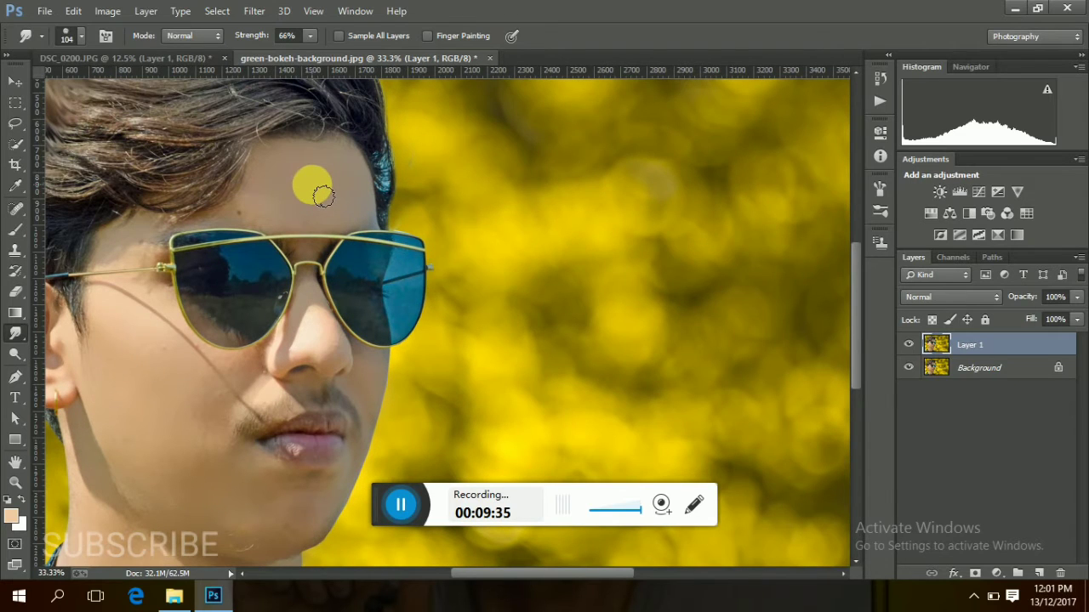
{"action": "left_click", "coordinate": [81, 36]}
{"action": "left_click_drag", "start_coordinate": [145, 85], "coordinate": [147, 86]}
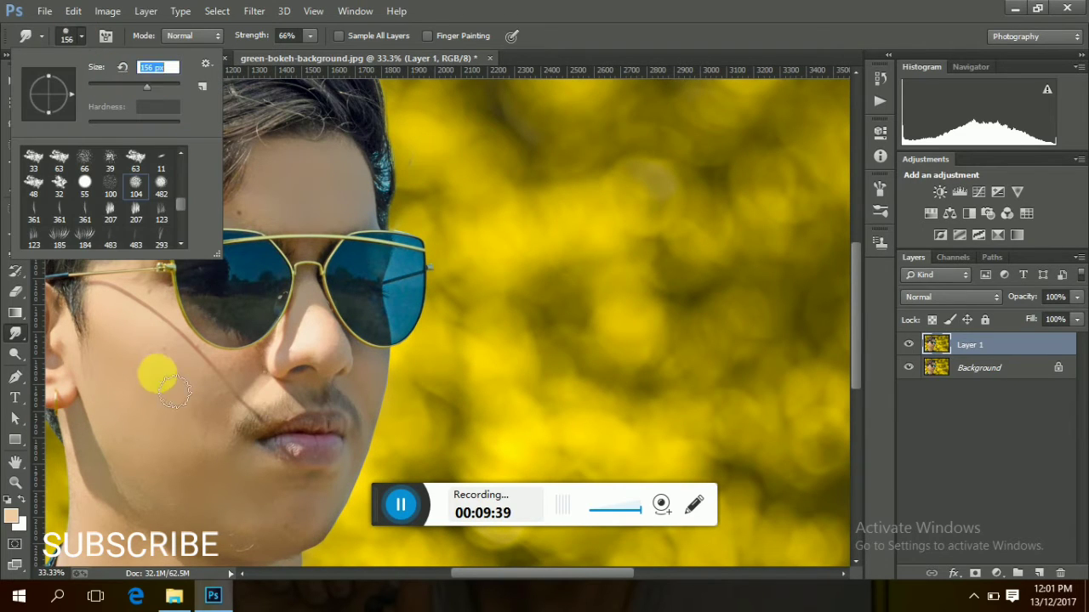
Smudge the cheek skin beside the nose and below the sunglasses on Layer 1 to blend its texture.
{"action": "left_click_drag", "start_coordinate": [505, 574], "coordinate": [480, 574]}
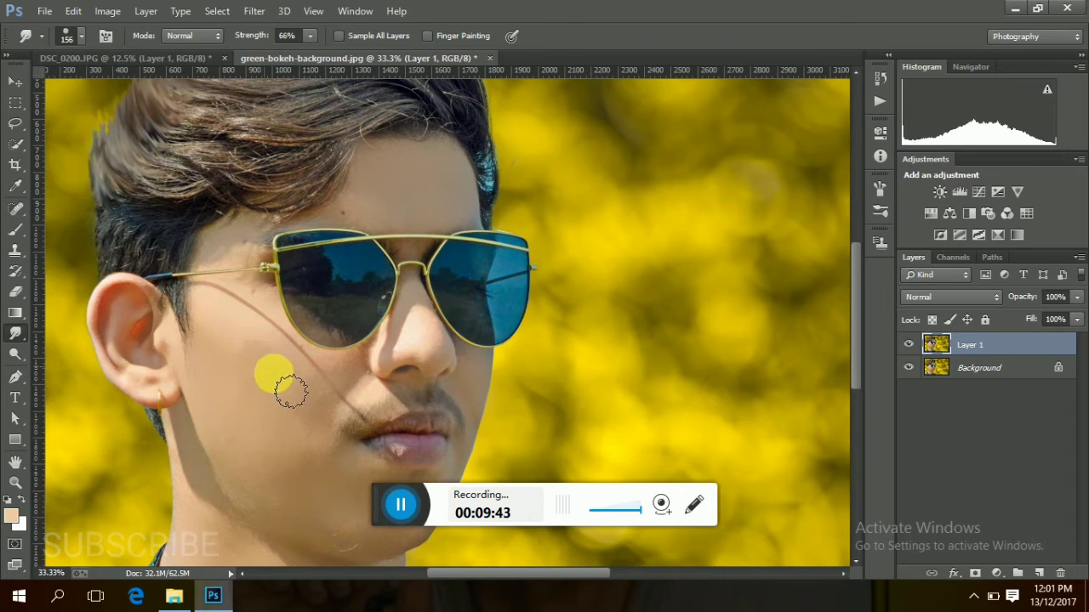
{"action": "mouse_move", "coordinate": [290, 390]}
{"action": "left_mouse_down"}
{"action": "mouse_move", "coordinate": [256, 427]}
{"action": "mouse_move", "coordinate": [322, 430]}
{"action": "mouse_move", "coordinate": [342, 408]}
{"action": "left_mouse_up"}
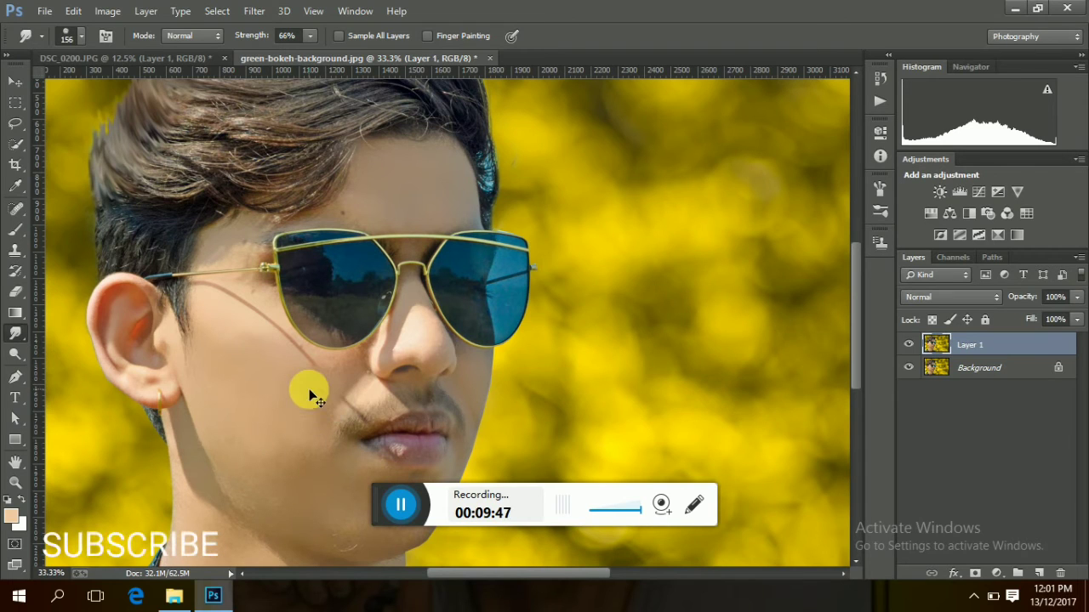
{"action": "mouse_move", "coordinate": [325, 417]}
{"action": "left_mouse_down"}
{"action": "mouse_move", "coordinate": [286, 370]}
{"action": "mouse_move", "coordinate": [308, 415]}
{"action": "mouse_move", "coordinate": [326, 422]}
{"action": "mouse_move", "coordinate": [321, 470]}
{"action": "mouse_move", "coordinate": [298, 484]}
{"action": "mouse_move", "coordinate": [283, 481]}
{"action": "mouse_move", "coordinate": [320, 467]}
{"action": "mouse_move", "coordinate": [267, 395]}
{"action": "mouse_move", "coordinate": [286, 376]}
{"action": "mouse_move", "coordinate": [249, 396]}
{"action": "mouse_move", "coordinate": [244, 428]}
{"action": "left_mouse_up"}
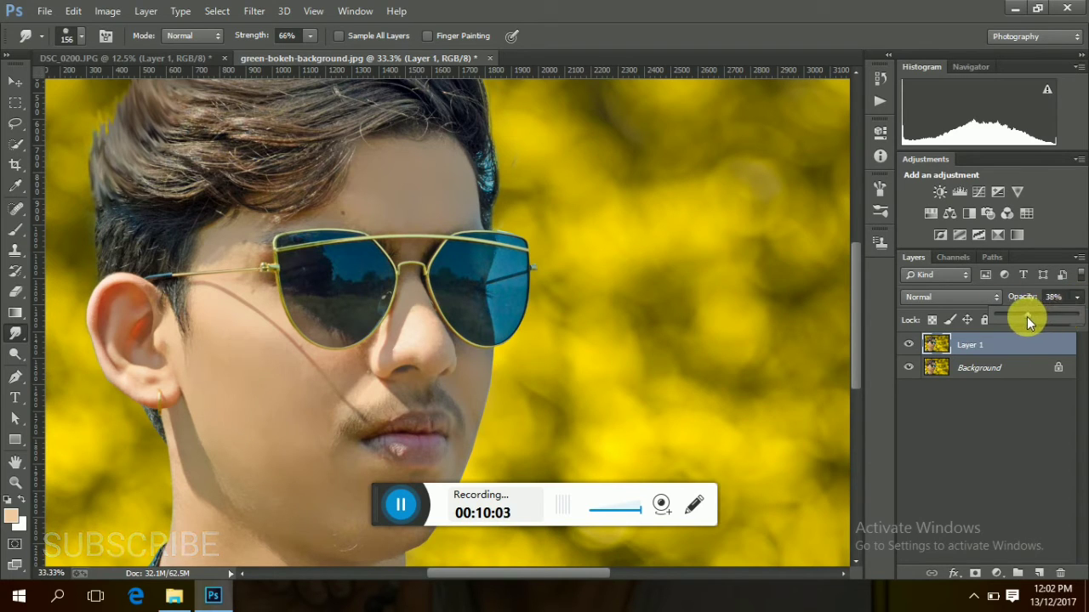
Lower Layer 1's opacity to 39% and smudge the skin on the forehead, nose, upper lip and neck.
{"action": "left_click_drag", "start_coordinate": [1026, 316], "coordinate": [1027, 317]}
{"action": "left_click", "coordinate": [442, 192]}
{"action": "mouse_move", "coordinate": [464, 188]}
{"action": "left_mouse_down"}
{"action": "mouse_move", "coordinate": [476, 221]}
{"action": "mouse_move", "coordinate": [451, 225]}
{"action": "mouse_move", "coordinate": [456, 218]}
{"action": "mouse_move", "coordinate": [398, 174]}
{"action": "mouse_move", "coordinate": [443, 199]}
{"action": "mouse_move", "coordinate": [380, 223]}
{"action": "mouse_move", "coordinate": [418, 231]}
{"action": "mouse_move", "coordinate": [380, 204]}
{"action": "mouse_move", "coordinate": [436, 227]}
{"action": "mouse_move", "coordinate": [431, 186]}
{"action": "mouse_move", "coordinate": [460, 182]}
{"action": "mouse_move", "coordinate": [420, 215]}
{"action": "mouse_move", "coordinate": [217, 255]}
{"action": "mouse_move", "coordinate": [237, 270]}
{"action": "mouse_move", "coordinate": [251, 253]}
{"action": "mouse_move", "coordinate": [231, 270]}
{"action": "mouse_move", "coordinate": [257, 268]}
{"action": "mouse_move", "coordinate": [166, 349]}
{"action": "mouse_move", "coordinate": [132, 312]}
{"action": "mouse_move", "coordinate": [130, 334]}
{"action": "mouse_move", "coordinate": [147, 387]}
{"action": "mouse_move", "coordinate": [187, 410]}
{"action": "mouse_move", "coordinate": [283, 428]}
{"action": "mouse_move", "coordinate": [360, 408]}
{"action": "mouse_move", "coordinate": [349, 393]}
{"action": "mouse_move", "coordinate": [429, 359]}
{"action": "mouse_move", "coordinate": [430, 336]}
{"action": "mouse_move", "coordinate": [441, 363]}
{"action": "mouse_move", "coordinate": [414, 359]}
{"action": "mouse_move", "coordinate": [429, 326]}
{"action": "left_mouse_up"}
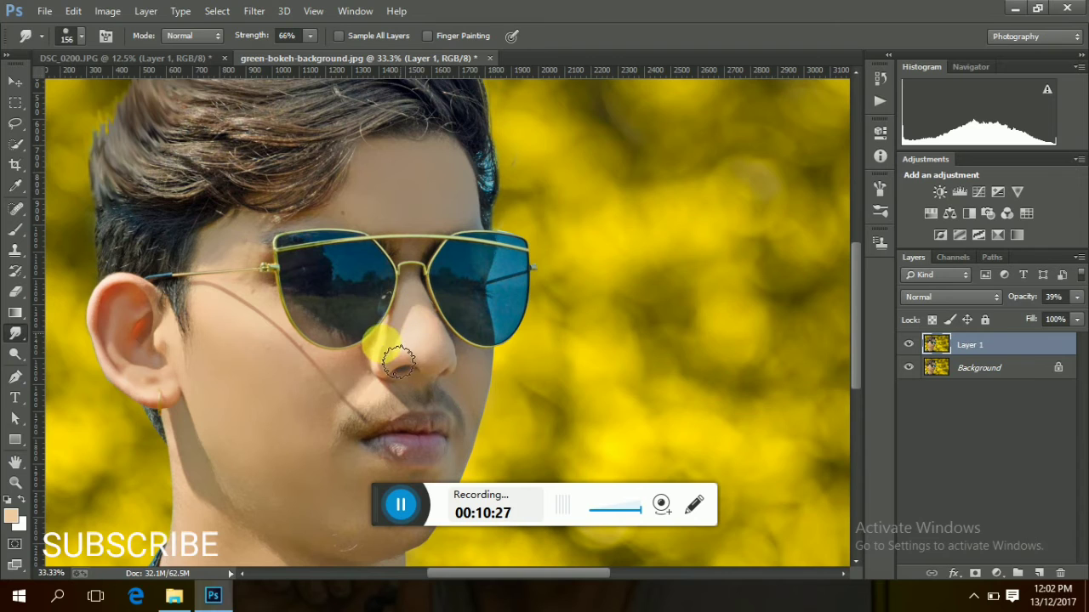
{"action": "left_click_drag", "start_coordinate": [398, 364], "coordinate": [473, 412]}
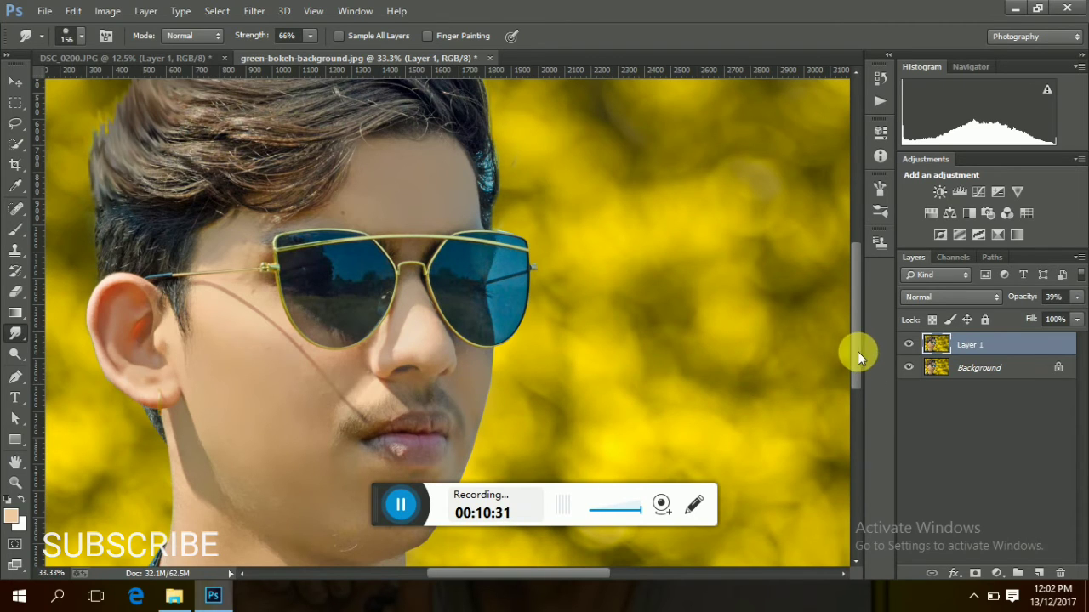
{"action": "left_click_drag", "start_coordinate": [857, 352], "coordinate": [858, 413]}
{"action": "mouse_move", "coordinate": [432, 353]}
{"action": "left_mouse_down"}
{"action": "mouse_move", "coordinate": [393, 370]}
{"action": "mouse_move", "coordinate": [361, 333]}
{"action": "mouse_move", "coordinate": [379, 319]}
{"action": "mouse_move", "coordinate": [420, 332]}
{"action": "mouse_move", "coordinate": [360, 340]}
{"action": "mouse_move", "coordinate": [341, 367]}
{"action": "mouse_move", "coordinate": [325, 461]}
{"action": "mouse_move", "coordinate": [285, 430]}
{"action": "mouse_move", "coordinate": [331, 432]}
{"action": "mouse_move", "coordinate": [251, 419]}
{"action": "mouse_move", "coordinate": [245, 391]}
{"action": "mouse_move", "coordinate": [252, 493]}
{"action": "mouse_move", "coordinate": [275, 429]}
{"action": "mouse_move", "coordinate": [301, 435]}
{"action": "left_mouse_up"}
Merge the smudged Layer 1 down into the background and duplicate the merged image to a new layer.
{"action": "key", "text": "ctrl+minus"}
{"action": "key", "text": "ctrl+minus"}
{"action": "key", "text": "ctrl+minus"}
{"action": "key", "text": "ctrl+minus"}
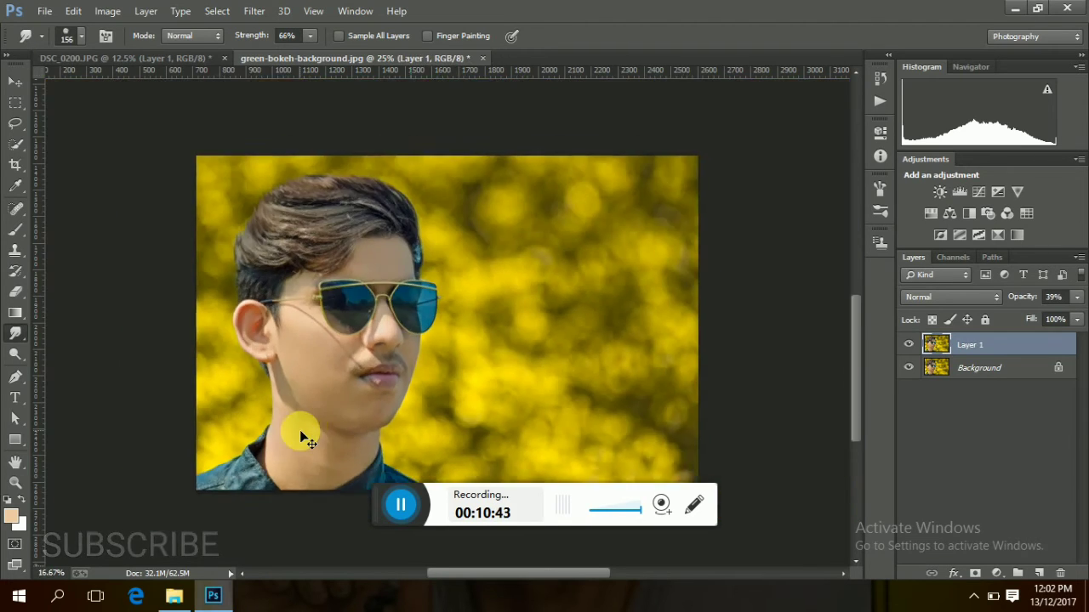
{"action": "right_click", "coordinate": [1053, 350]}
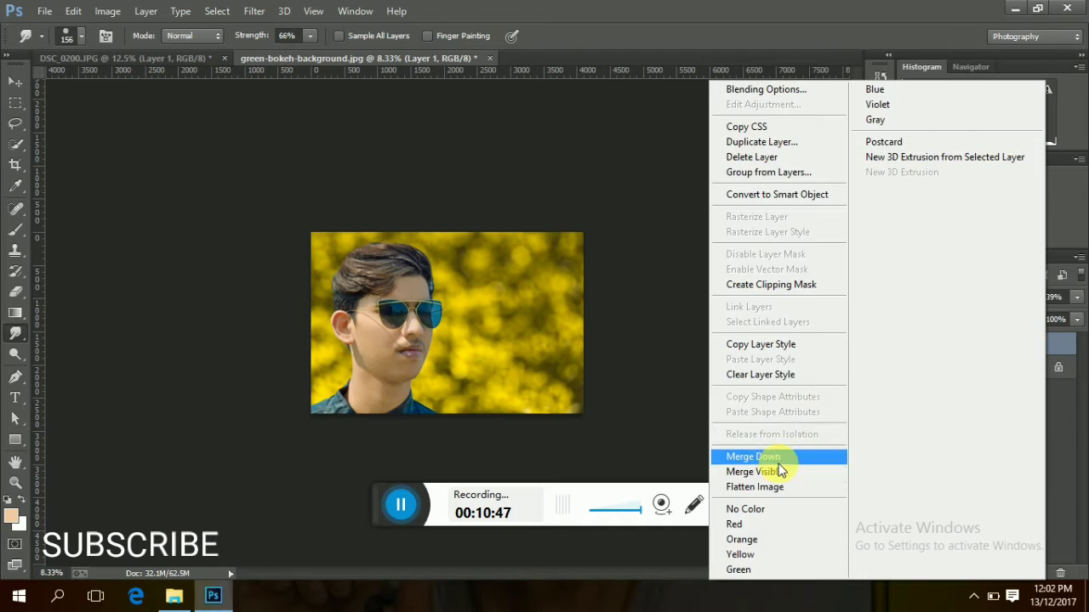
{"action": "left_click", "coordinate": [748, 451]}
{"action": "key", "text": "ctrl+j"}
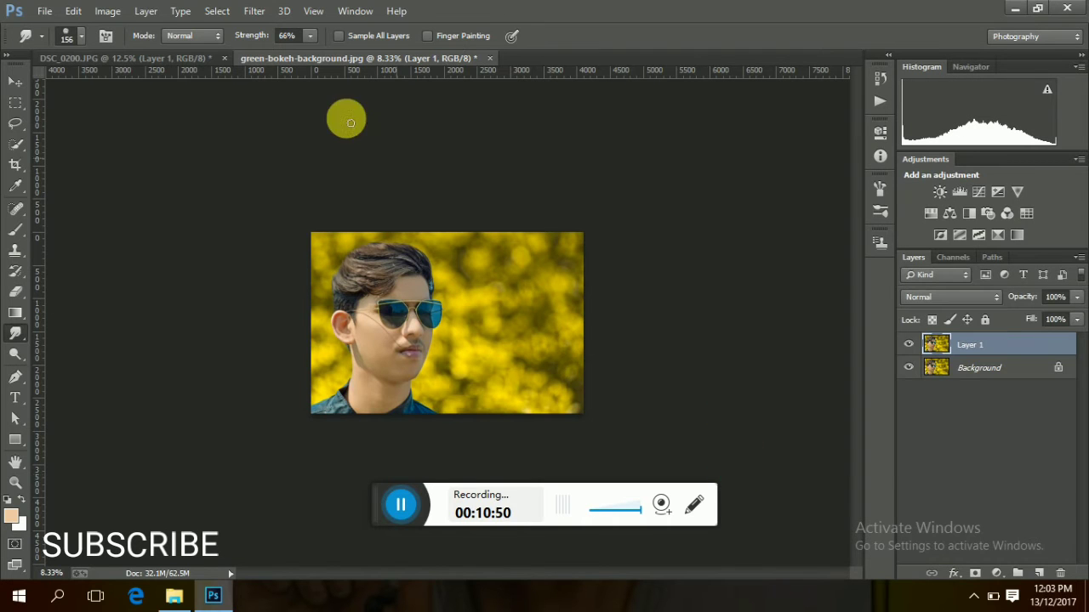
Open the Camera Raw filter on Layer 1 and set Exposure +0.30, Shadows +14, Blacks -46 and Vibrance +12.
{"action": "left_click", "coordinate": [253, 11]}
{"action": "left_click", "coordinate": [308, 102]}
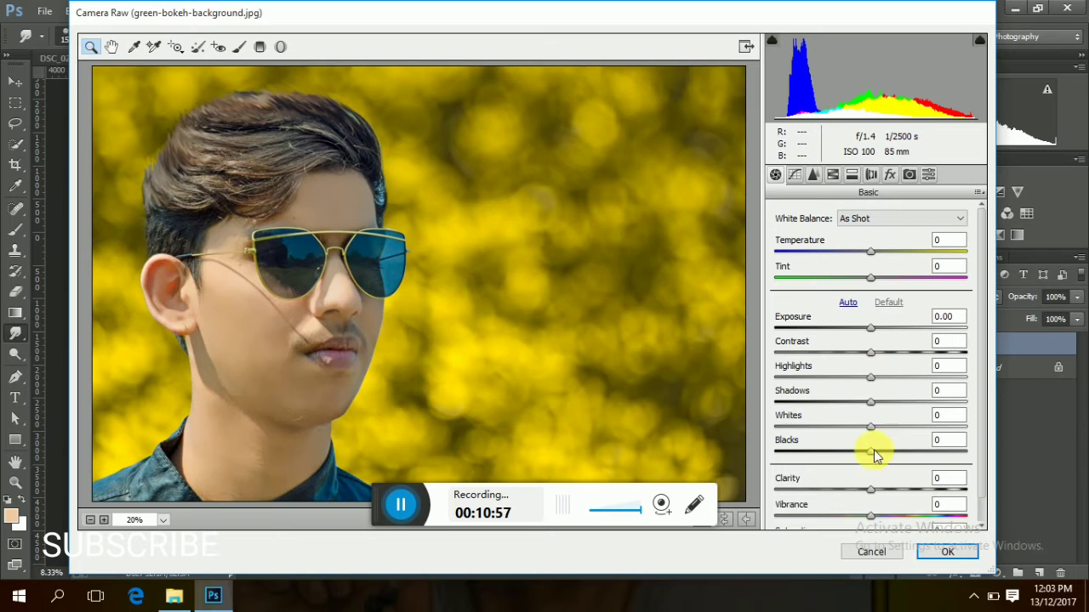
{"action": "left_click_drag", "start_coordinate": [874, 452], "coordinate": [841, 457]}
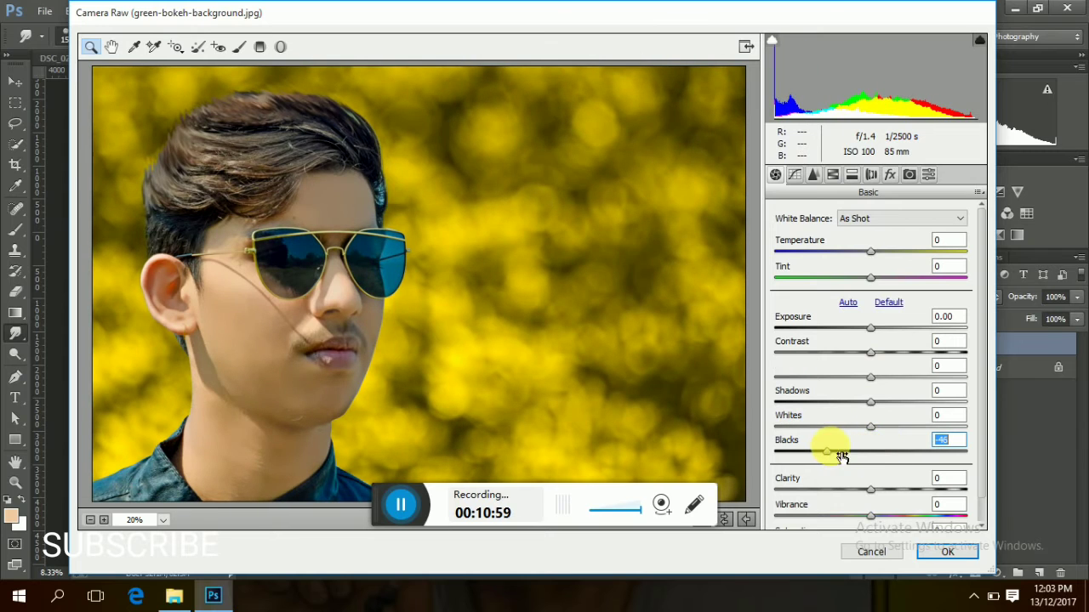
{"action": "left_click_drag", "start_coordinate": [873, 330], "coordinate": [879, 330]}
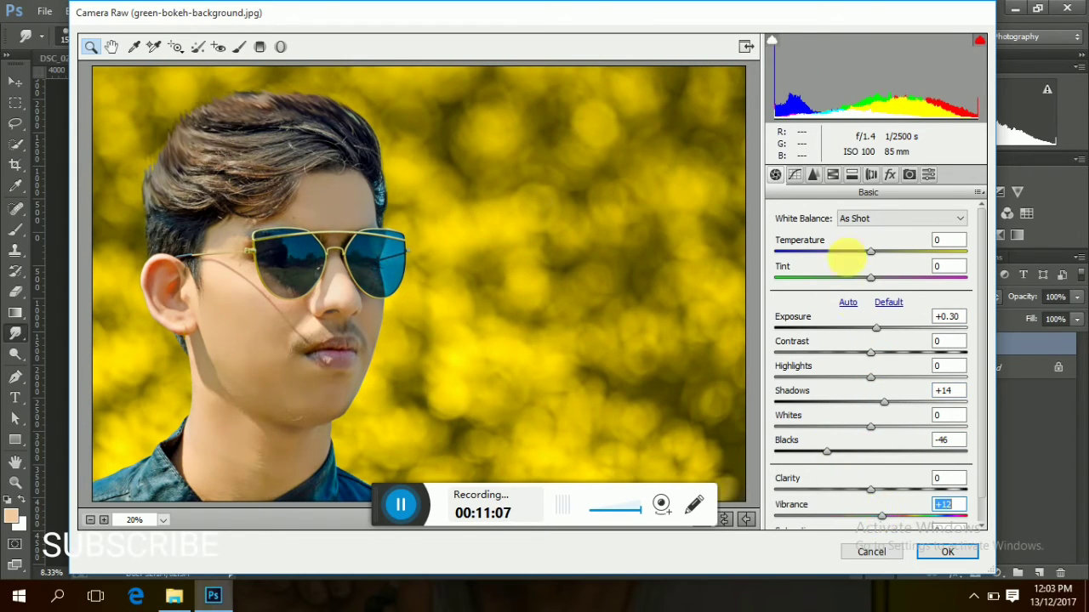
Add a Highlight Priority post-crop vignette with amount -53 and apply the Camera Raw adjustments.
{"action": "left_click", "coordinate": [837, 175]}
{"action": "left_click", "coordinate": [857, 235]}
{"action": "left_click", "coordinate": [876, 315]}
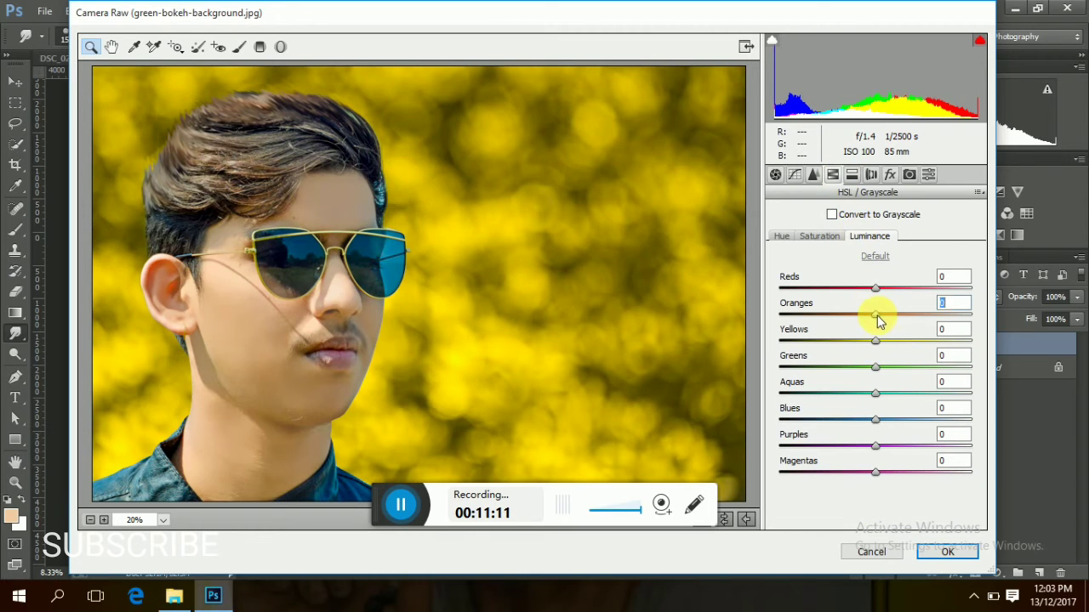
{"action": "left_click", "coordinate": [891, 176]}
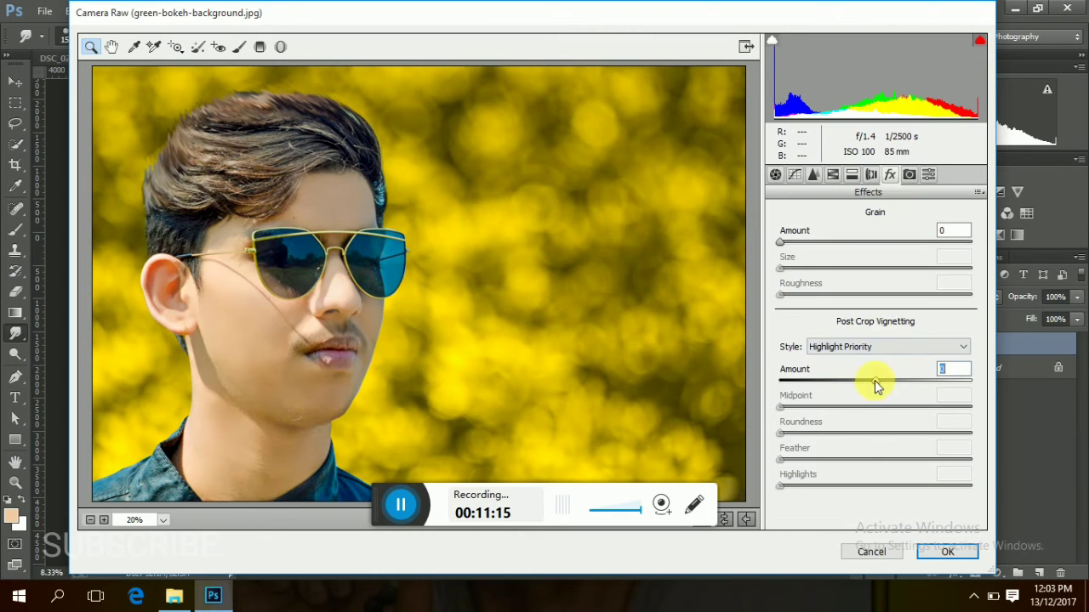
{"action": "left_click_drag", "start_coordinate": [874, 380], "coordinate": [825, 377]}
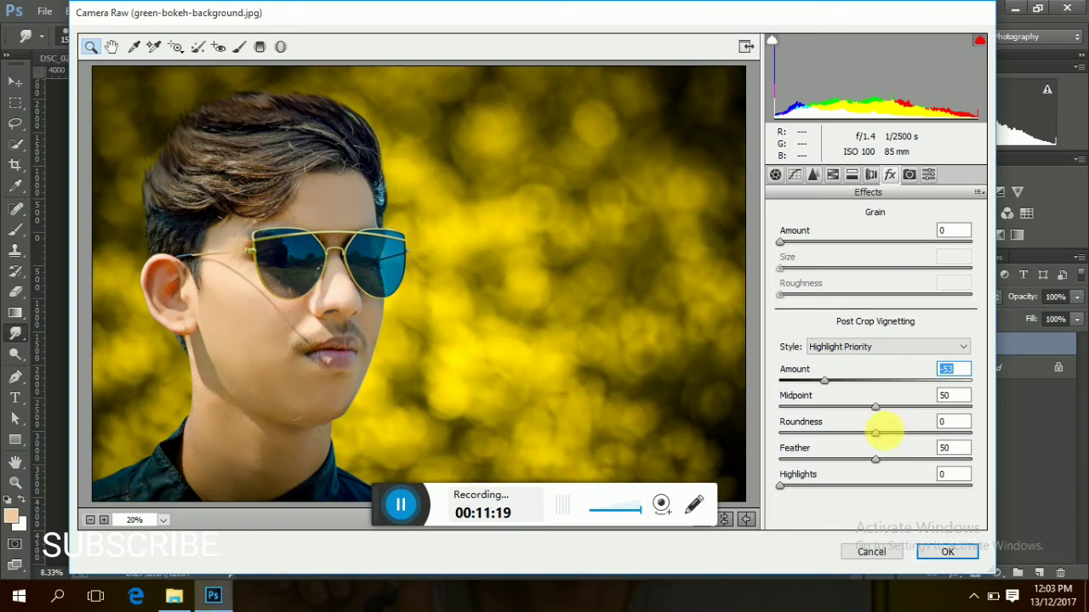
{"action": "left_click", "coordinate": [944, 552]}
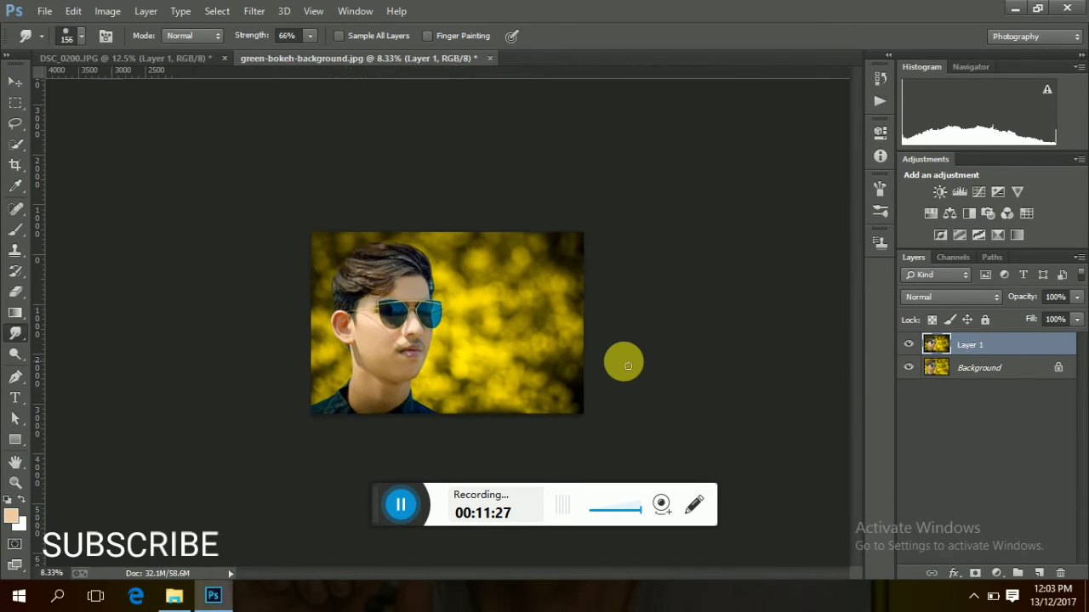
Merge the Camera Raw-graded layer down into the background and duplicate it to a new layer.
{"action": "key", "text": "ctrl+plus"}
{"action": "right_click", "coordinate": [995, 355]}
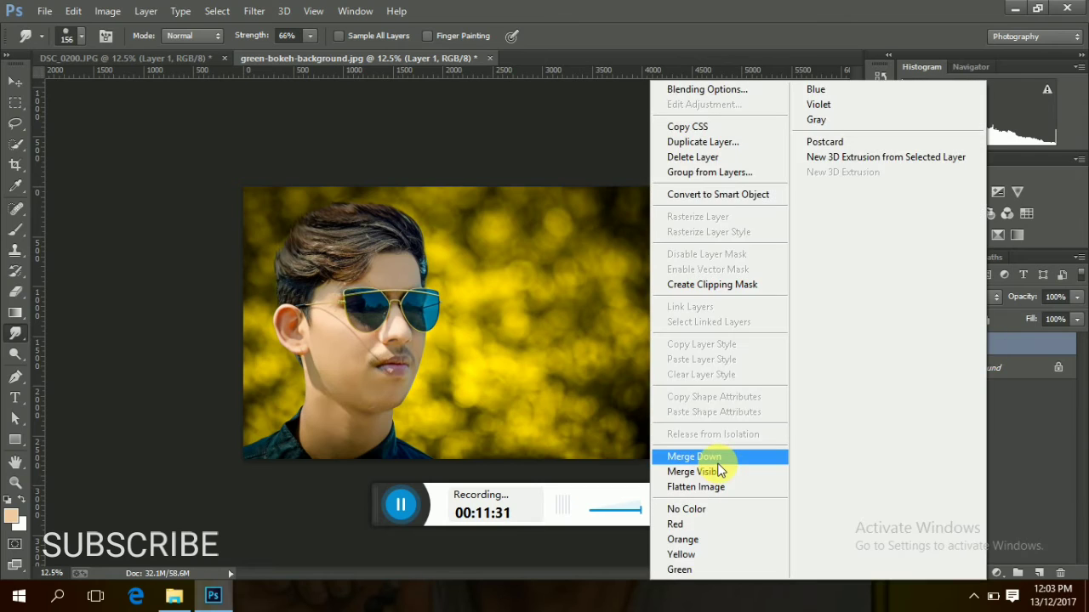
{"action": "left_click", "coordinate": [721, 454]}
{"action": "key", "text": "ctrl+j"}
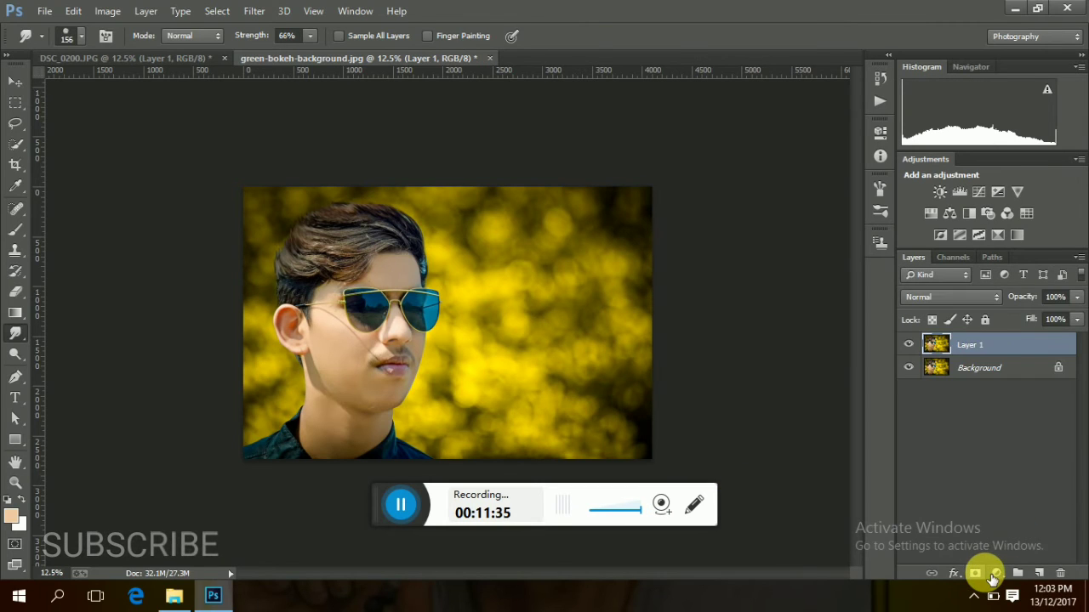
Add a Selective Color adjustment layer with the Black component at -20% for Reds and +15% for Blacks.
{"action": "left_click", "coordinate": [1004, 575]}
{"action": "left_click", "coordinate": [996, 564]}
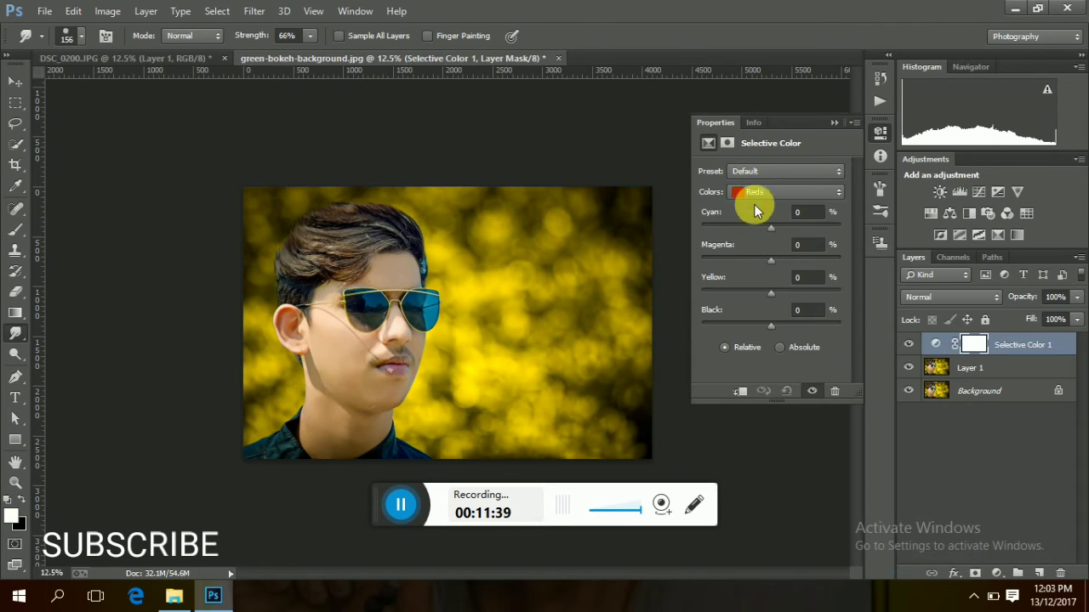
{"action": "left_click", "coordinate": [772, 191]}
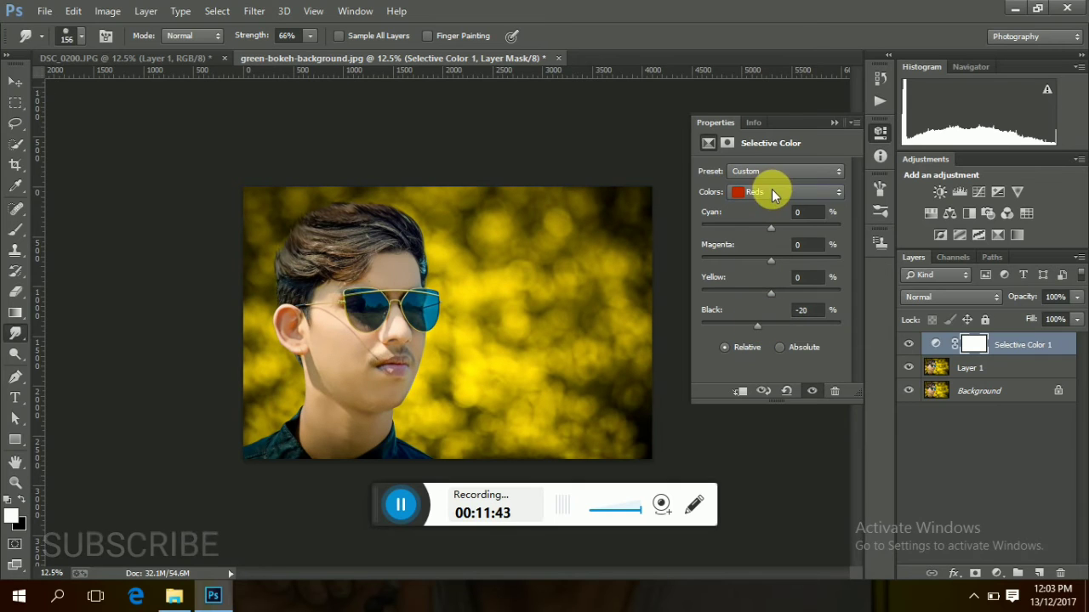
{"action": "left_click", "coordinate": [780, 311]}
{"action": "left_click_drag", "start_coordinate": [771, 323], "coordinate": [781, 323]}
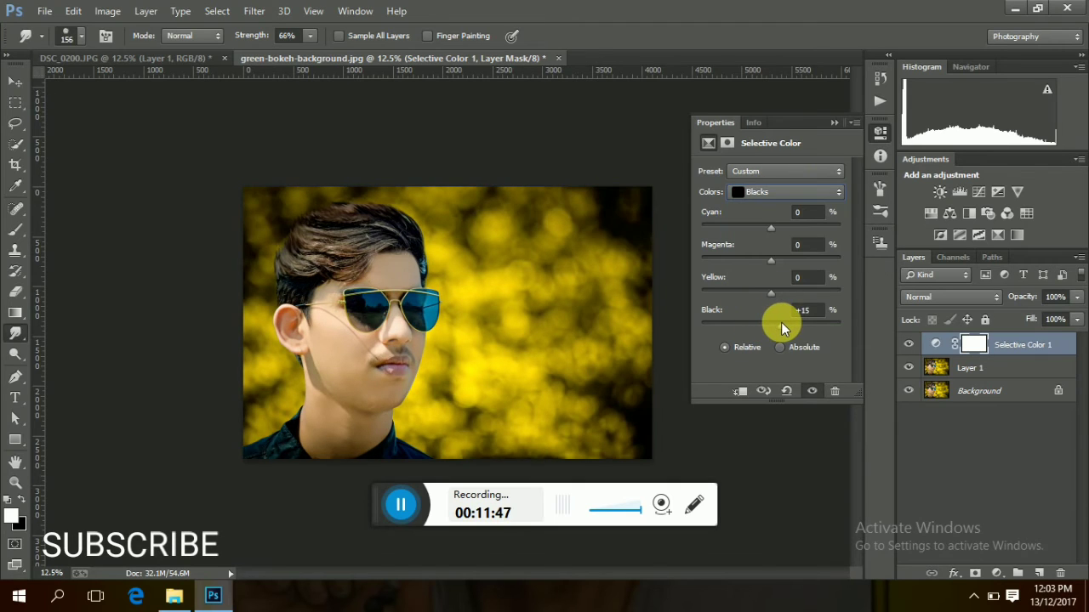
{"action": "left_click", "coordinate": [834, 124]}
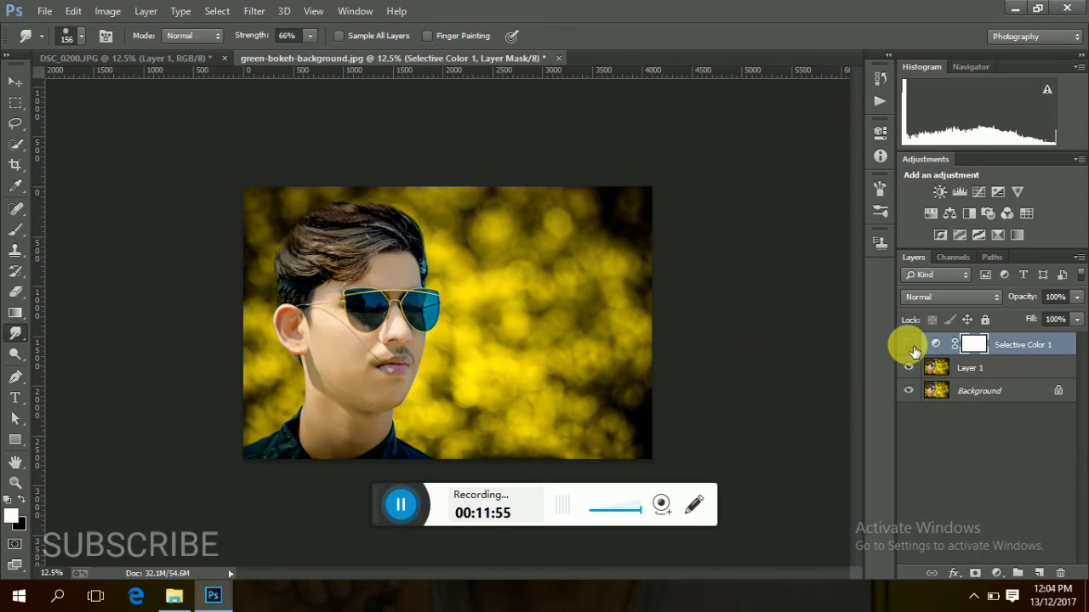
Merge the Selective Color adjustment and all layers into the background, and duplicate the result to a new layer.
{"action": "right_click", "coordinate": [975, 344]}
{"action": "left_click", "coordinate": [734, 475]}
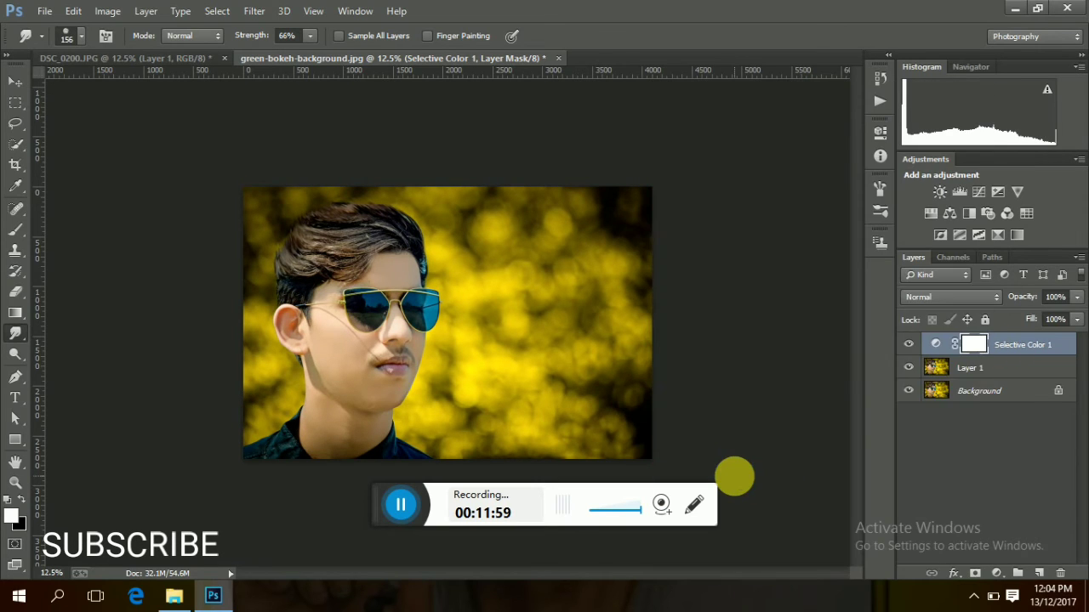
{"action": "key", "text": "ctrl+minus"}
{"action": "key", "text": "ctrl+plus"}
{"action": "key", "text": "ctrl+plus"}
{"action": "key", "text": "ctrl+plus"}
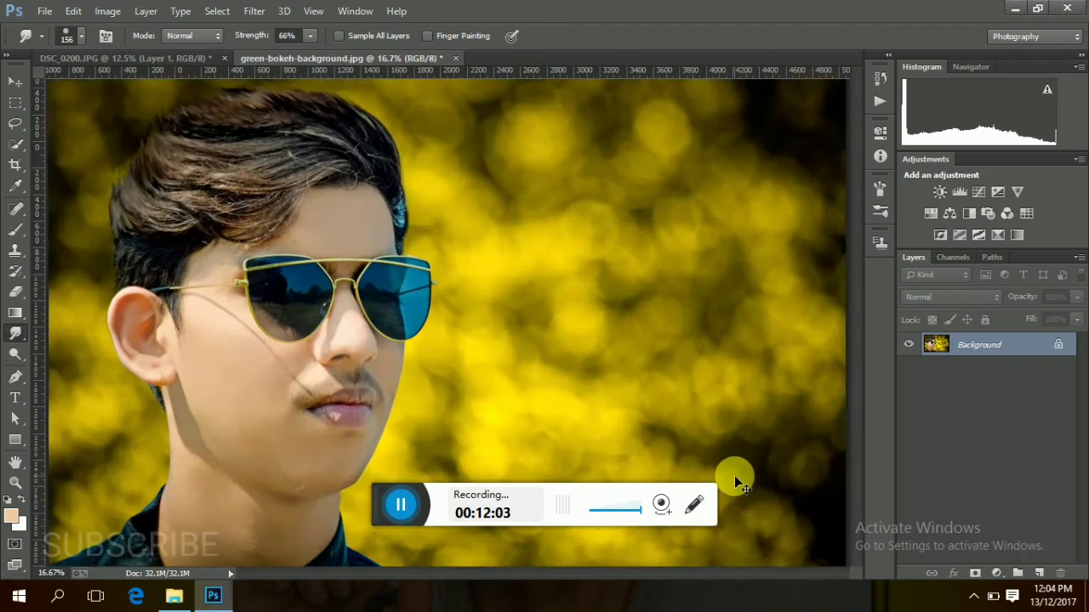
{"action": "key", "text": "ctrl+j"}
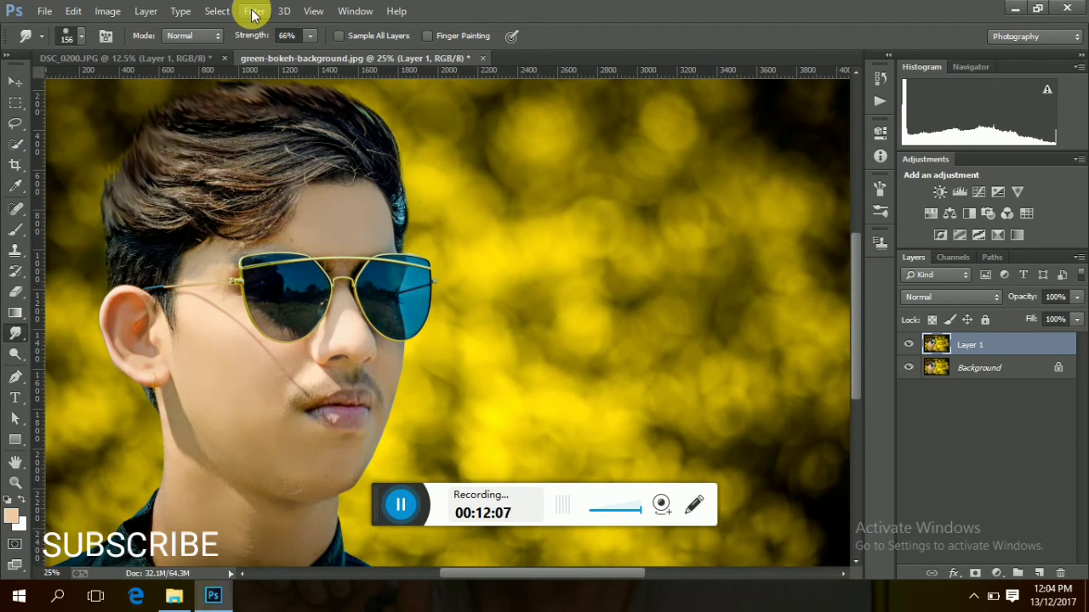
Apply a High Pass filter with a 10-pixel radius to Layer 1 and set its blend mode to Pin Light.
{"action": "key", "text": "ctrl+minus"}
{"action": "key", "text": "ctrl+minus"}
{"action": "left_click", "coordinate": [252, 12]}
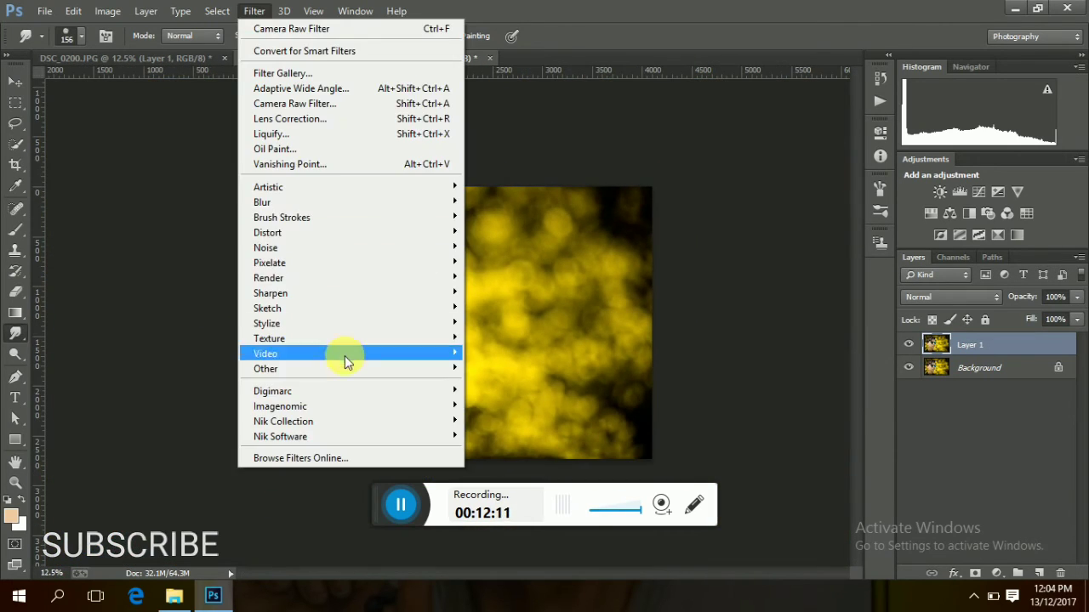
{"action": "mouse_move", "coordinate": [344, 369]}
{"action": "left_click", "coordinate": [478, 385]}
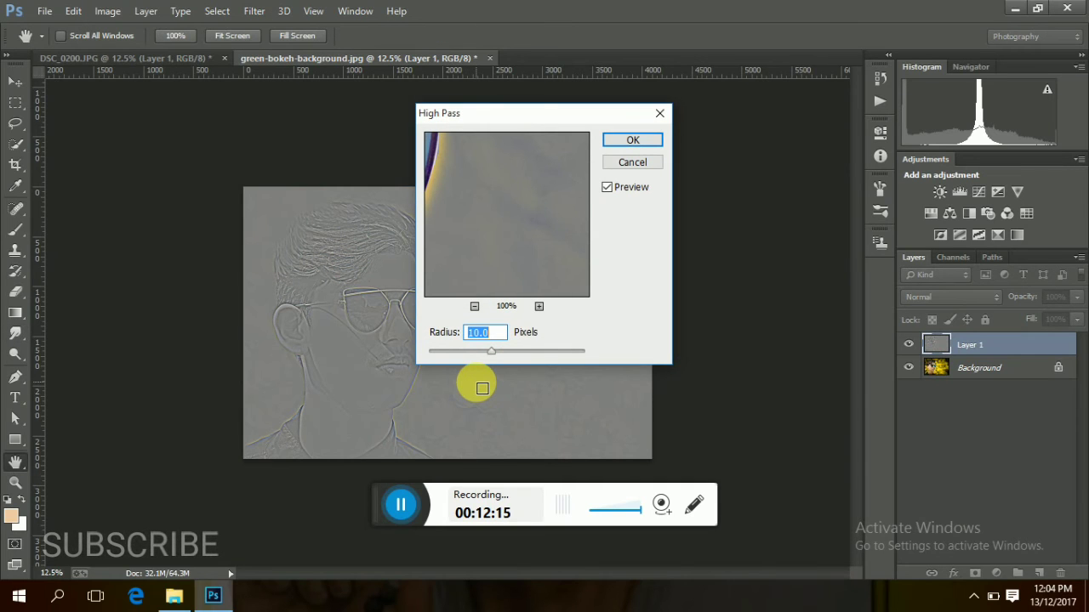
{"action": "left_click", "coordinate": [648, 138]}
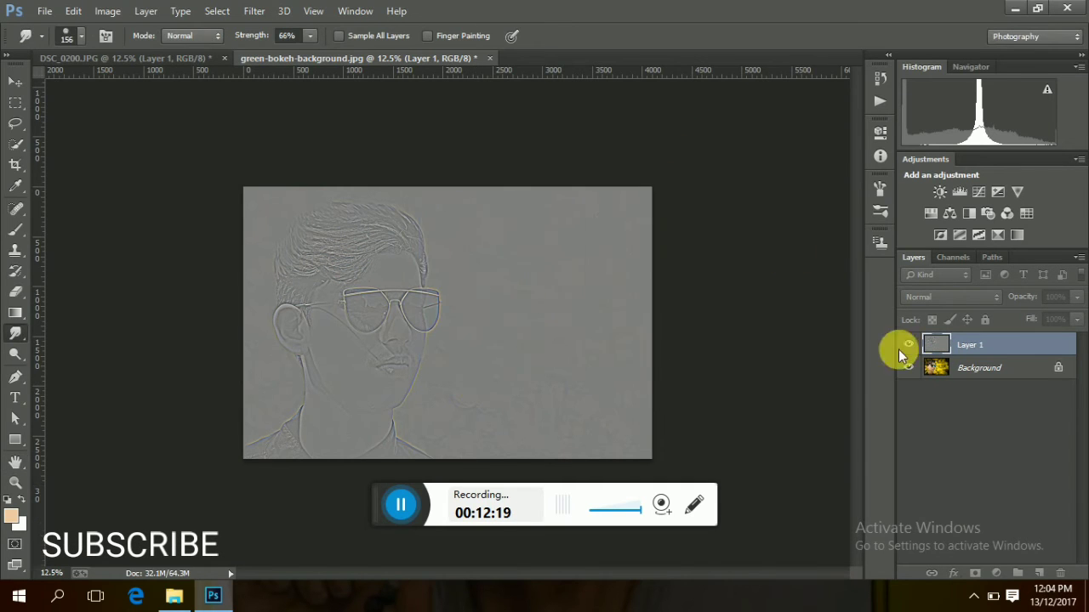
{"action": "left_click", "coordinate": [972, 296]}
{"action": "left_click", "coordinate": [940, 262]}
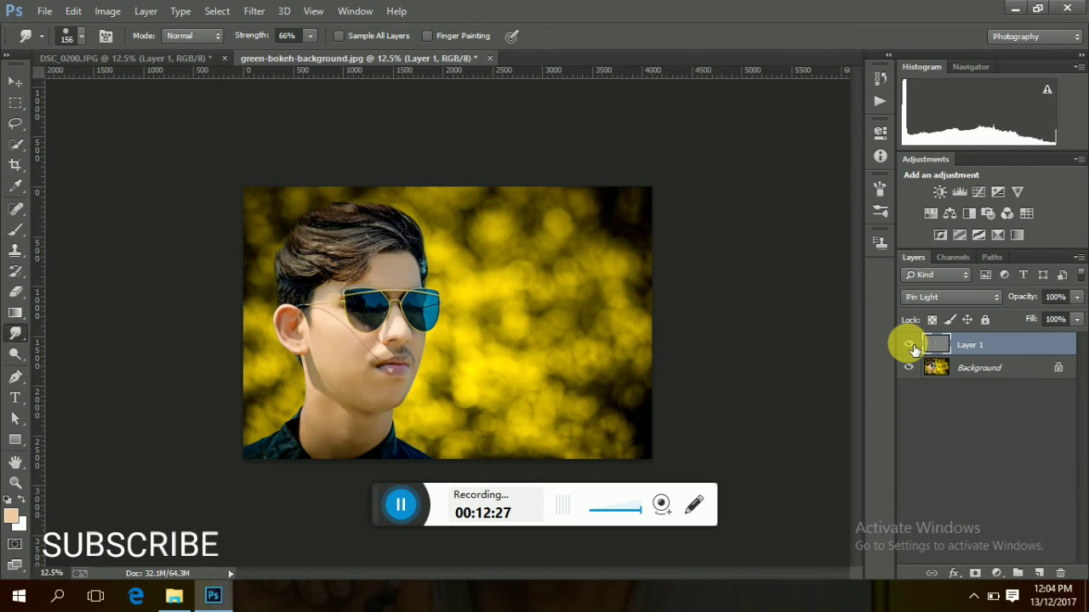
Merge the High Pass sharpening layer into the background and duplicate the result to a new layer.
{"action": "right_click", "coordinate": [976, 346]}
{"action": "left_click", "coordinate": [740, 477]}
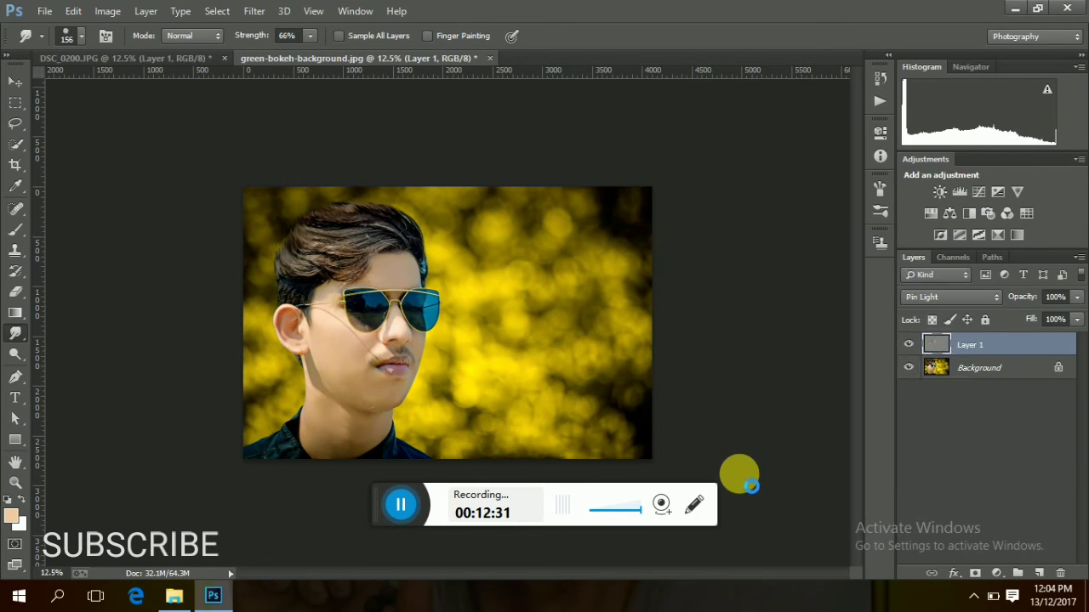
{"action": "key", "text": "ctrl+j"}
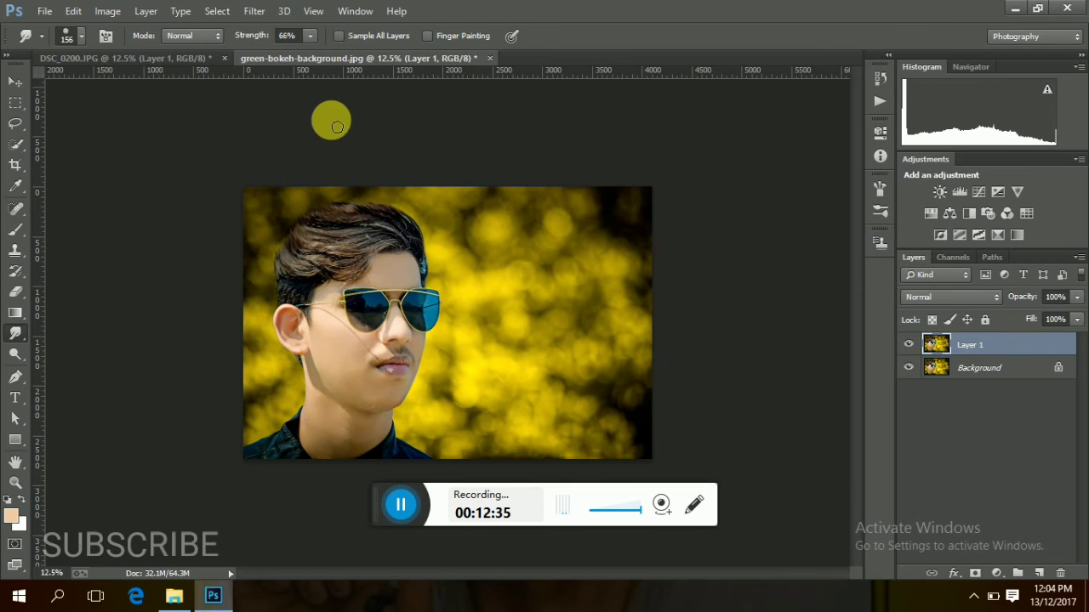
In the Camera Raw Filter, set Exposure to +0.10, Shadows to +10 and Vibrance to +18, and lower the Blacks slightly.
{"action": "left_click", "coordinate": [253, 12]}
{"action": "left_click", "coordinate": [304, 107]}
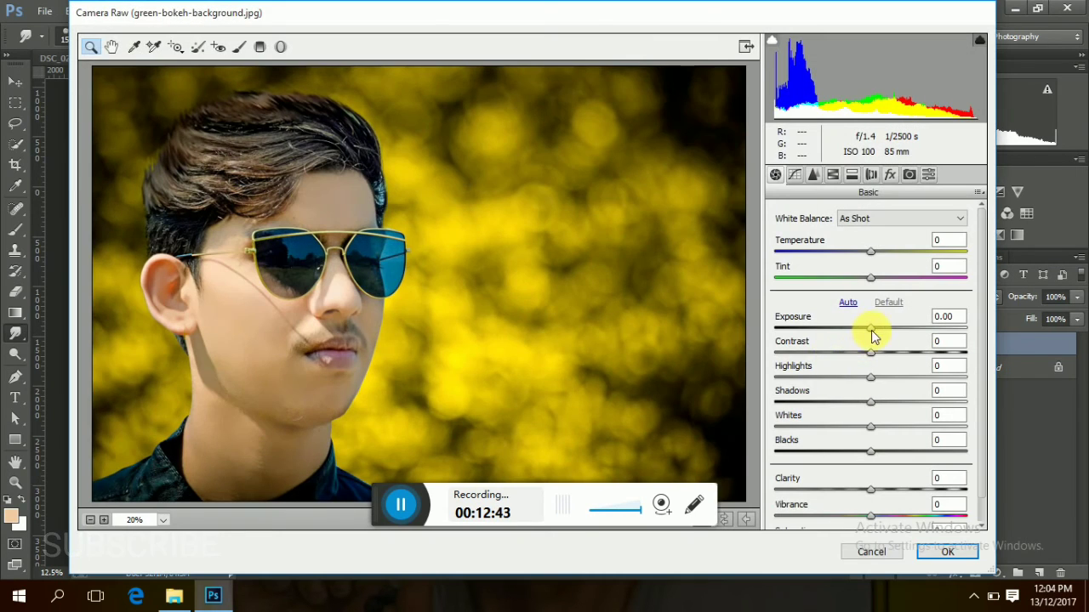
{"action": "left_click_drag", "start_coordinate": [871, 329], "coordinate": [874, 328]}
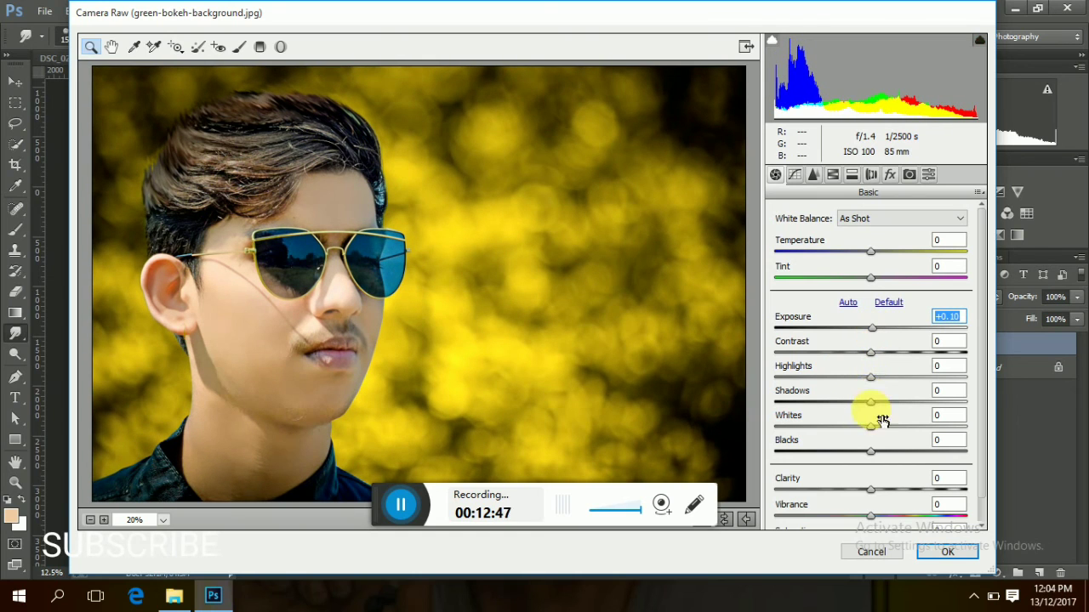
{"action": "left_click_drag", "start_coordinate": [872, 515], "coordinate": [887, 514]}
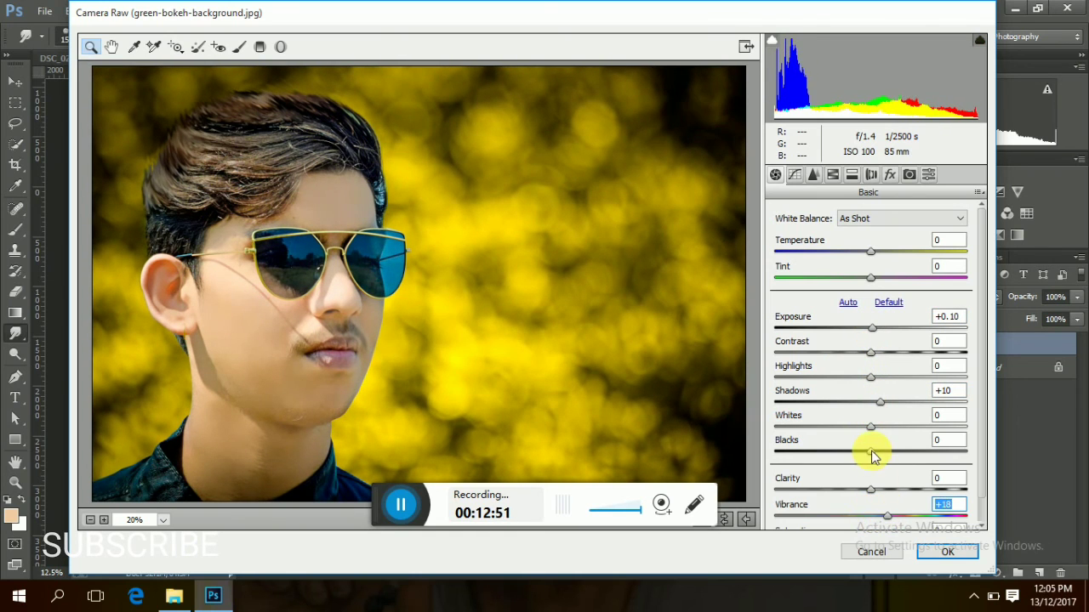
{"action": "left_click_drag", "start_coordinate": [870, 452], "coordinate": [855, 455]}
Set the HSL luminance of Oranges to +20 and saturation of Yellows to +13, and apply the Camera Raw adjustments.
{"action": "left_click", "coordinate": [852, 176]}
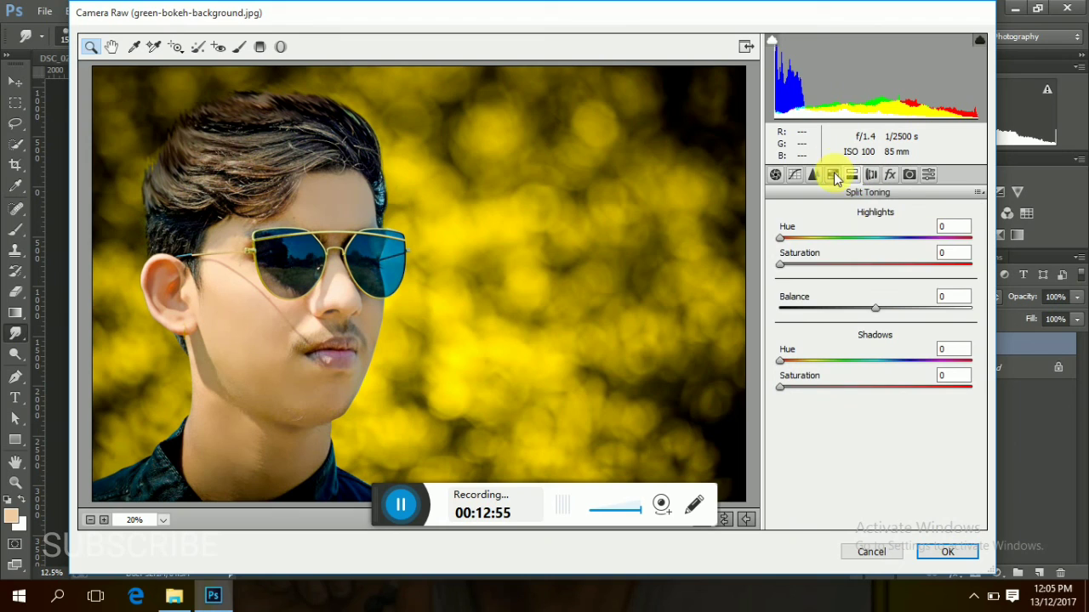
{"action": "left_click", "coordinate": [833, 174]}
{"action": "left_click_drag", "start_coordinate": [878, 321], "coordinate": [893, 321]}
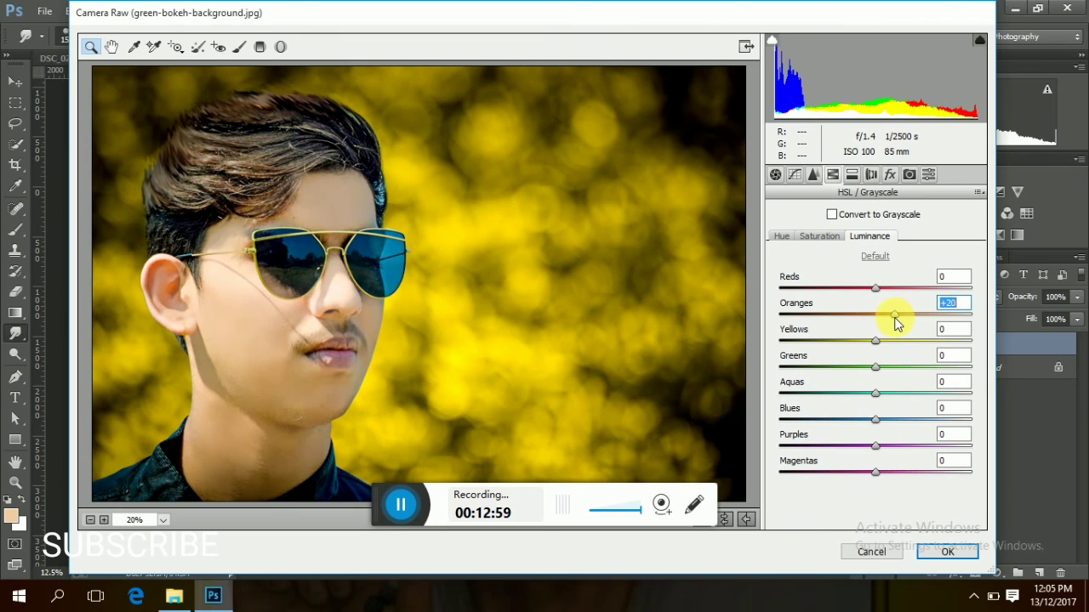
{"action": "left_click", "coordinate": [819, 236]}
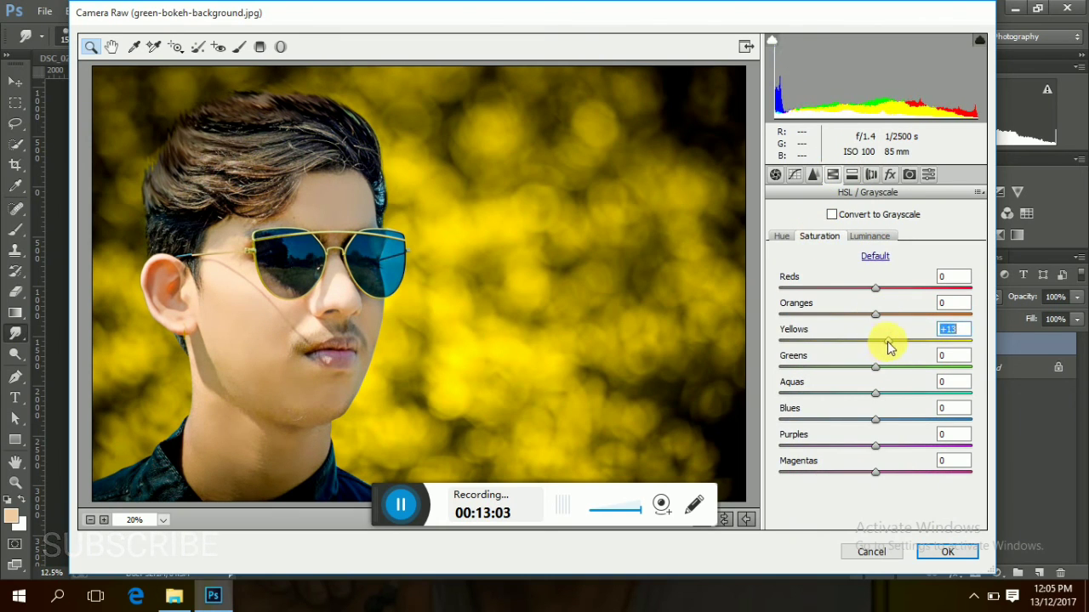
{"action": "left_click", "coordinate": [944, 552]}
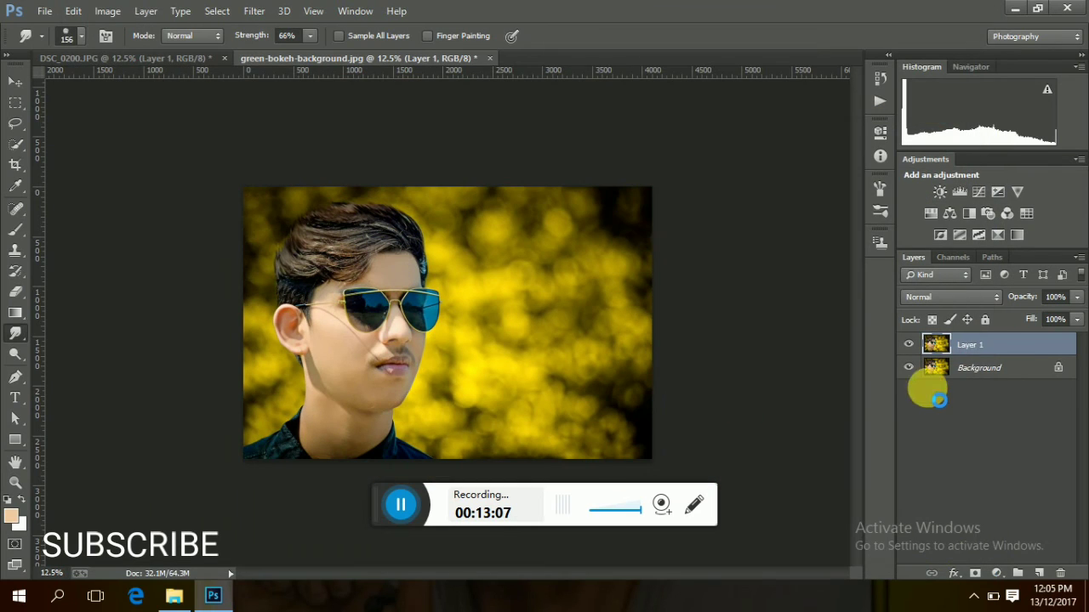
Flatten the graded portrait into a single background layer.
{"action": "right_click", "coordinate": [993, 345]}
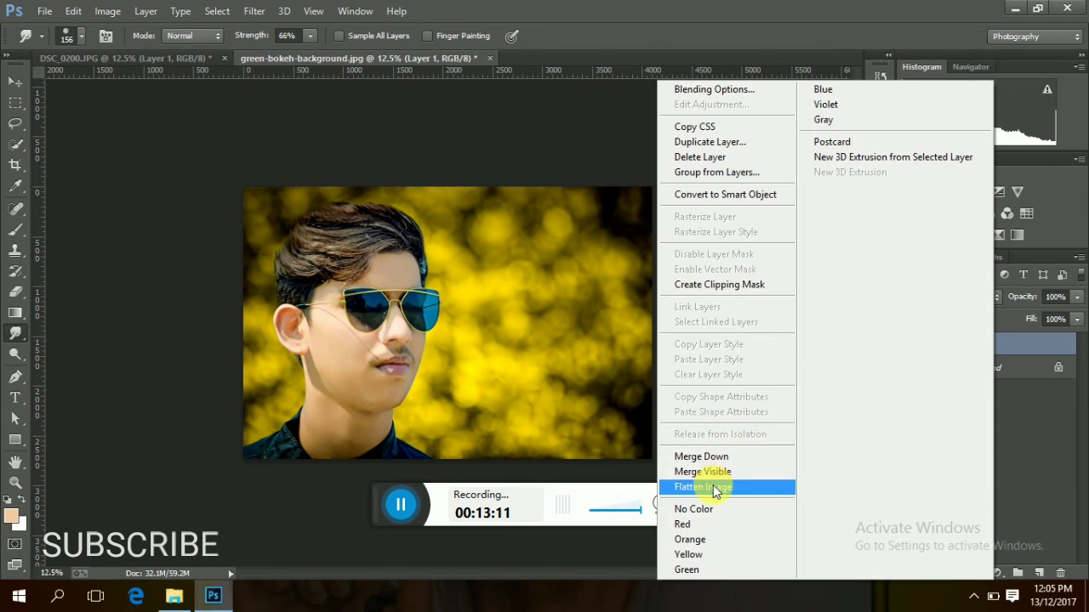
{"action": "left_click", "coordinate": [713, 485]}
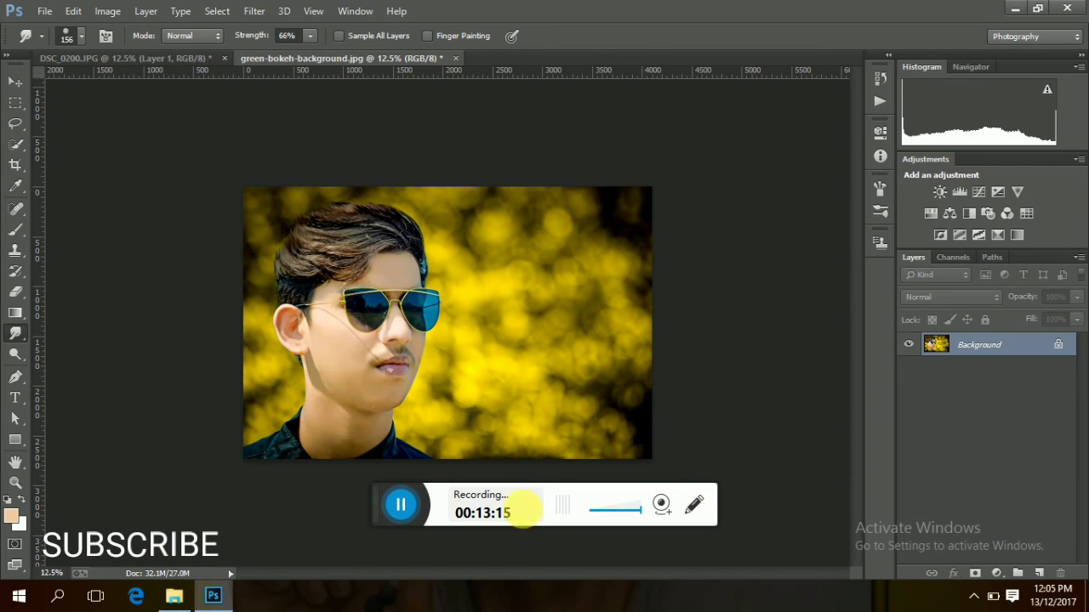